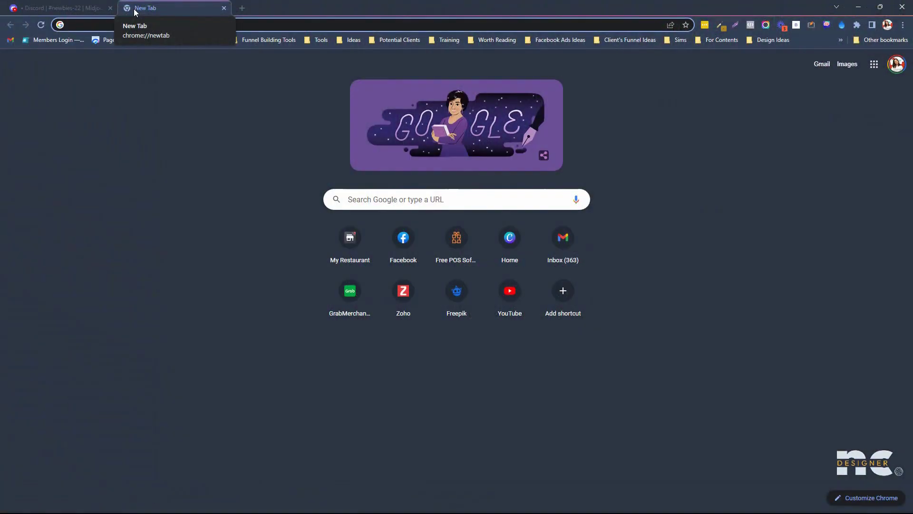
- Search Google for 'midjourney', open the Midjourney site, then return to Discord's newbies-22 channel
text(mi)
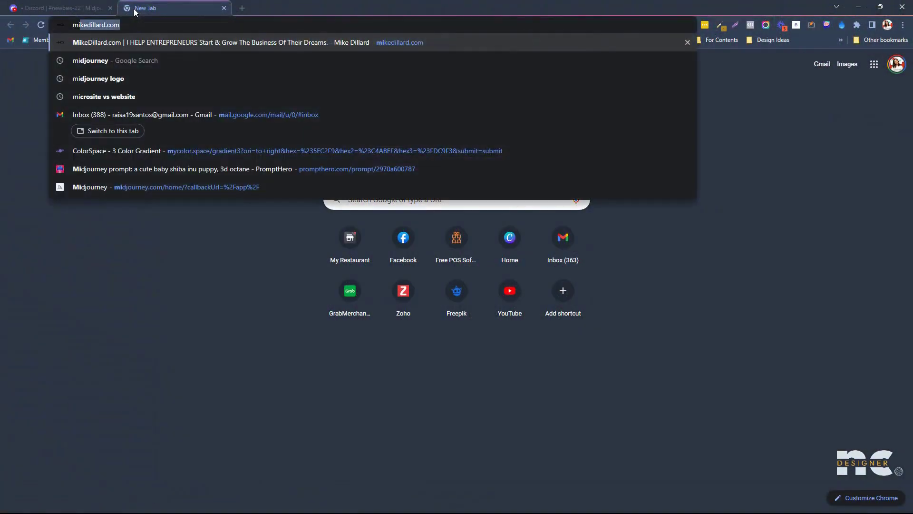
text(djourn)
key(Return)
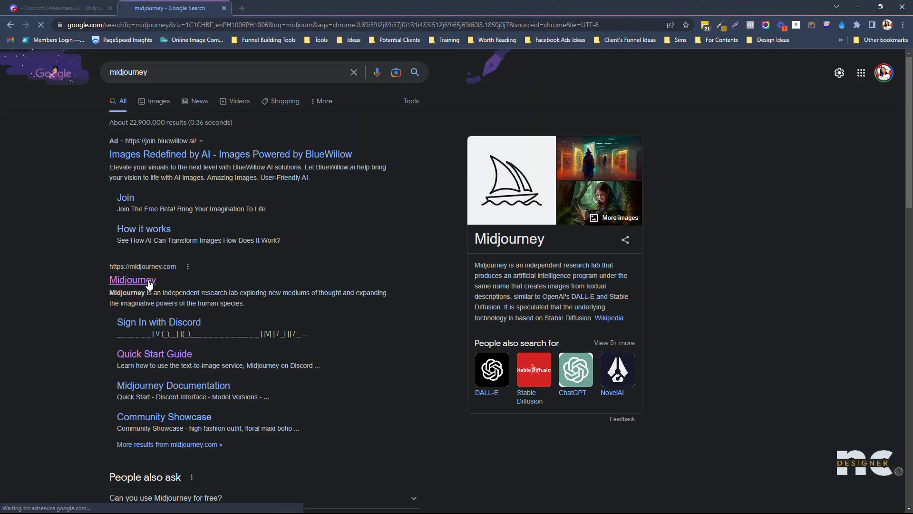
click(149, 284)
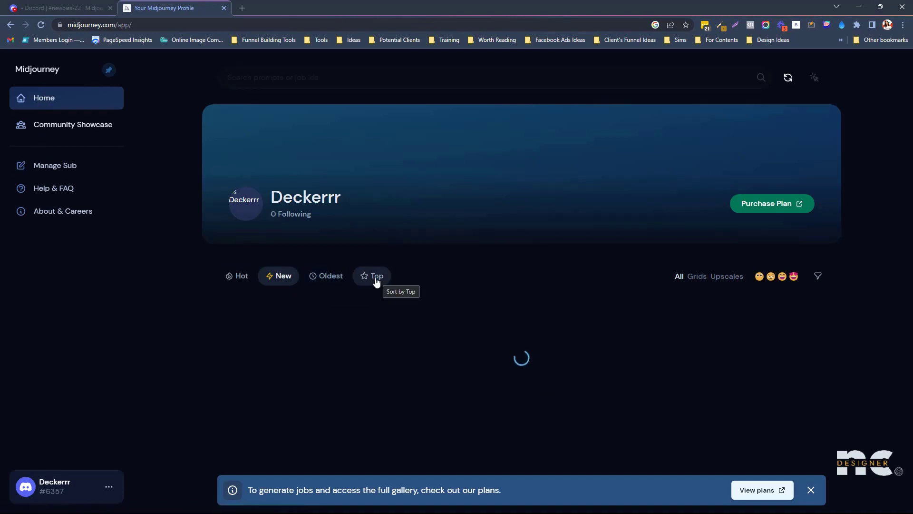
click(59, 10)
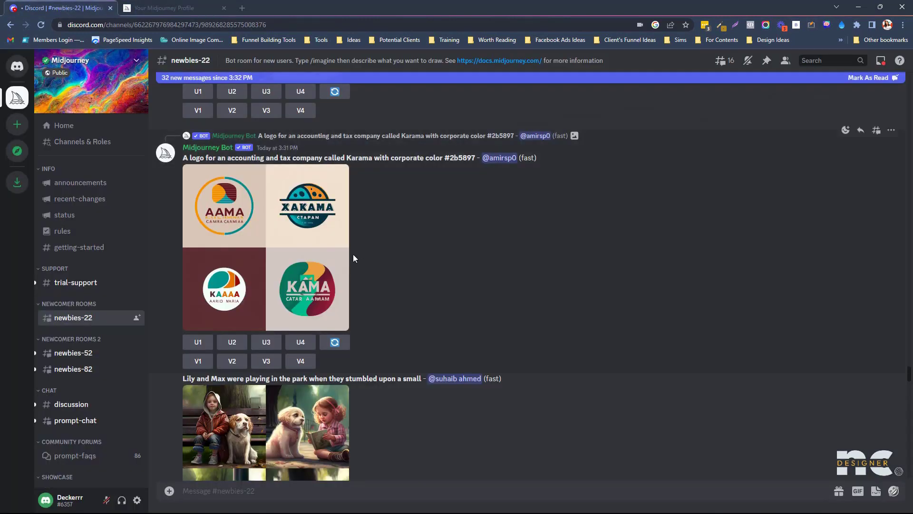
- Inspect the welder portrait prompt and view its image grid enlarged in newbies-22
scroll(360, 256, up, 2)
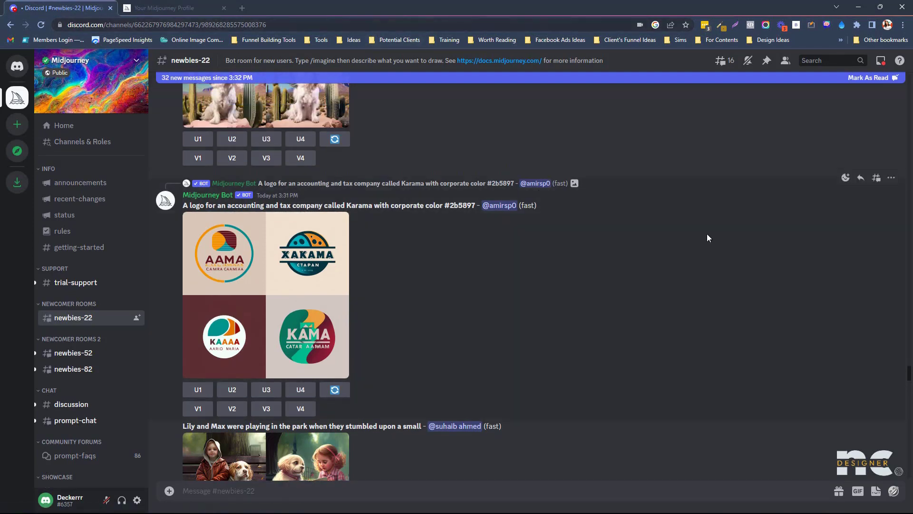
scroll(911, 375, down, 10)
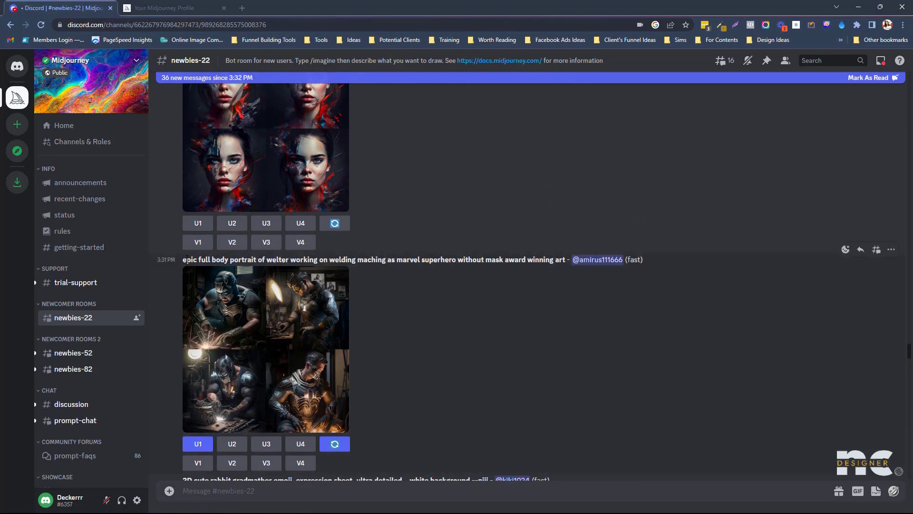
drag(183, 259, 394, 260)
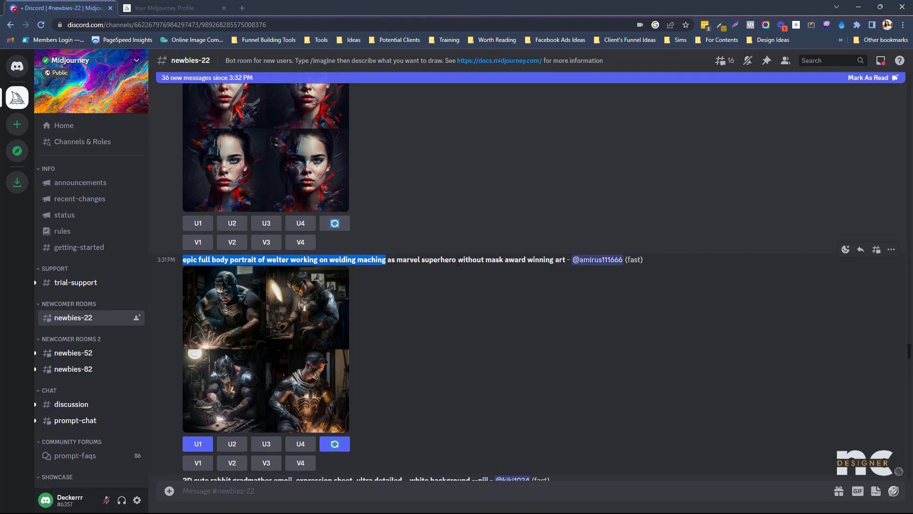
scroll(298, 303, down, 1)
click(321, 309)
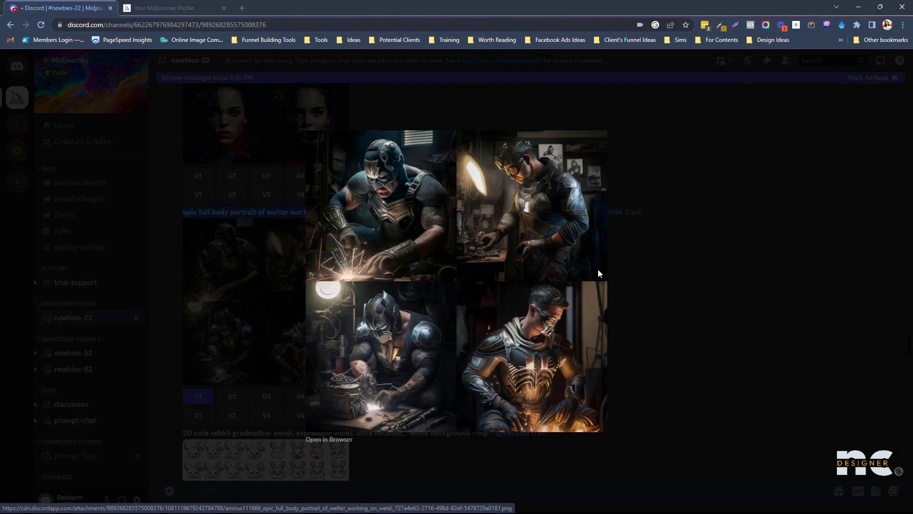
click(736, 257)
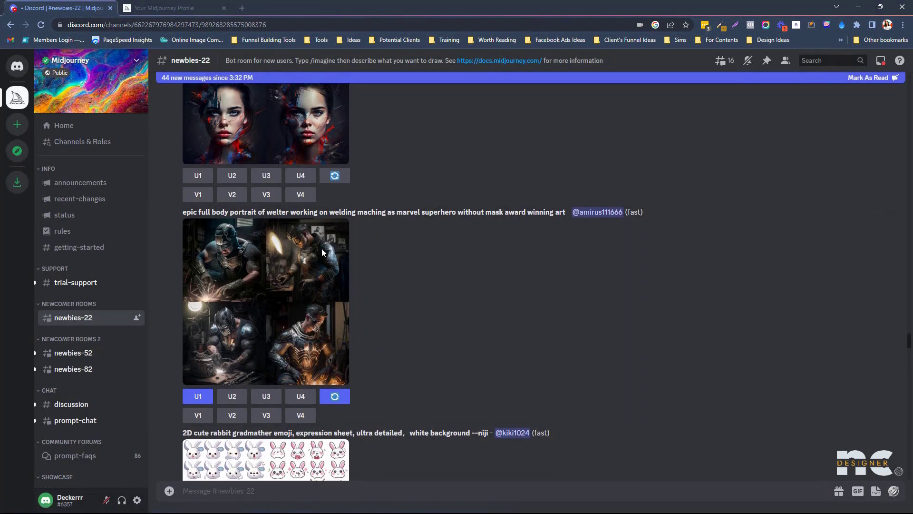
- Catch up to the newest messages, ending at the 'Lily and Max' park variations grid
scroll(321, 248, up, 2)
scroll(334, 196, up, 1)
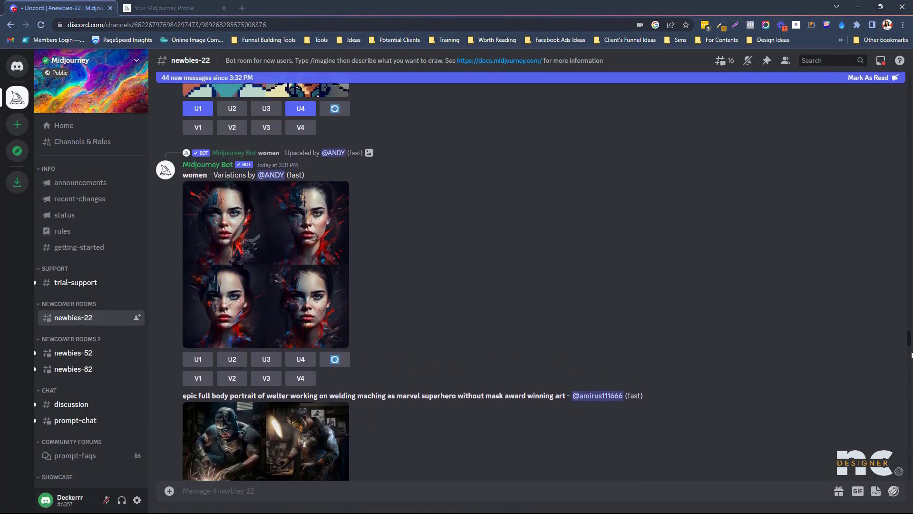
drag(911, 357, 911, 354)
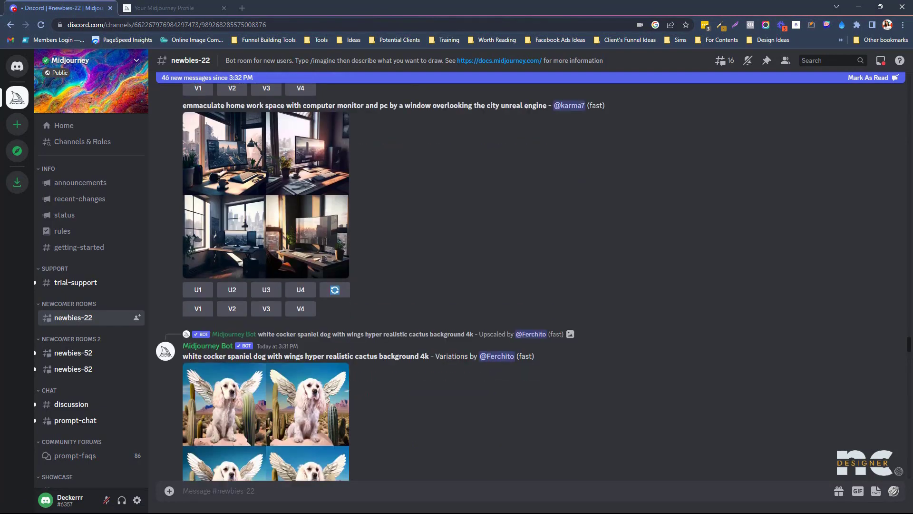
scroll(910, 345, up, 5)
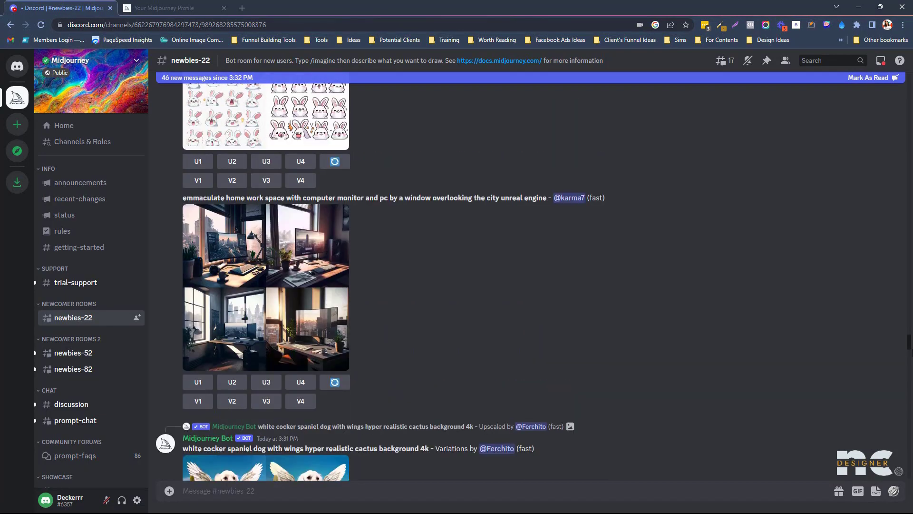
drag(911, 345, 911, 307)
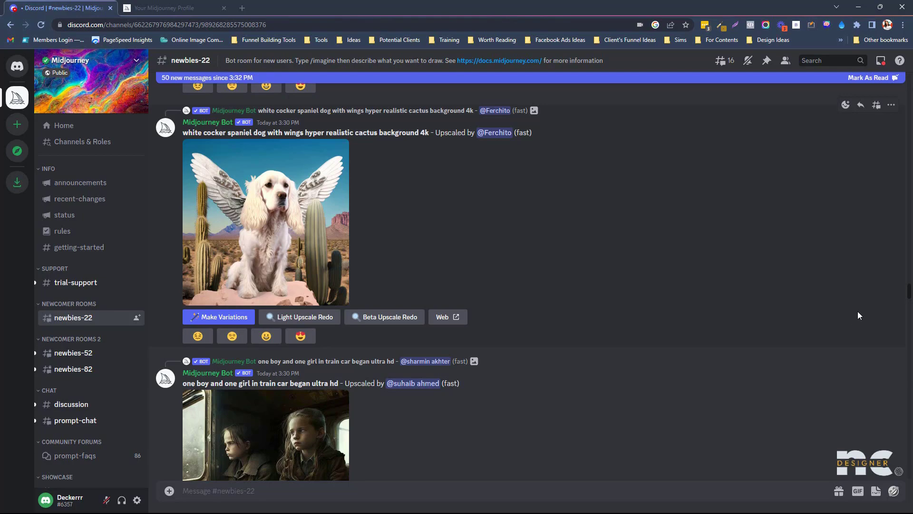
drag(910, 304, 910, 475)
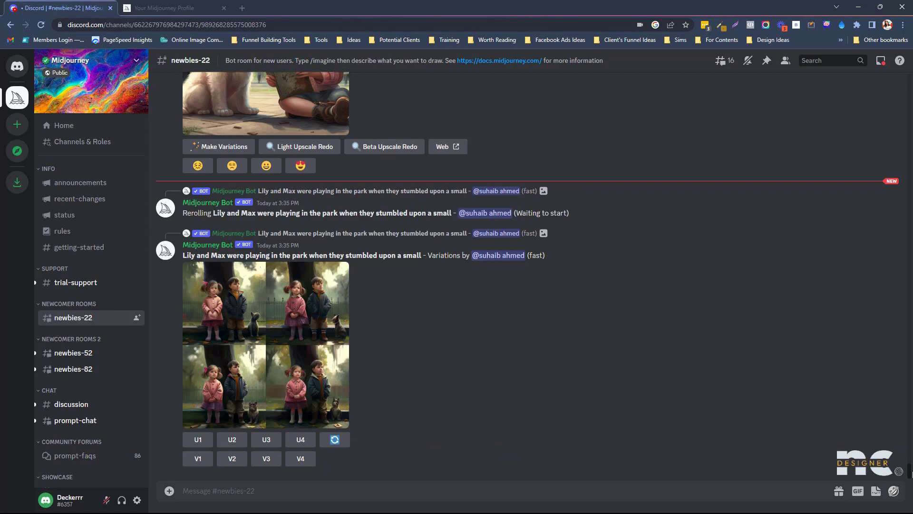
drag(911, 474, 910, 102)
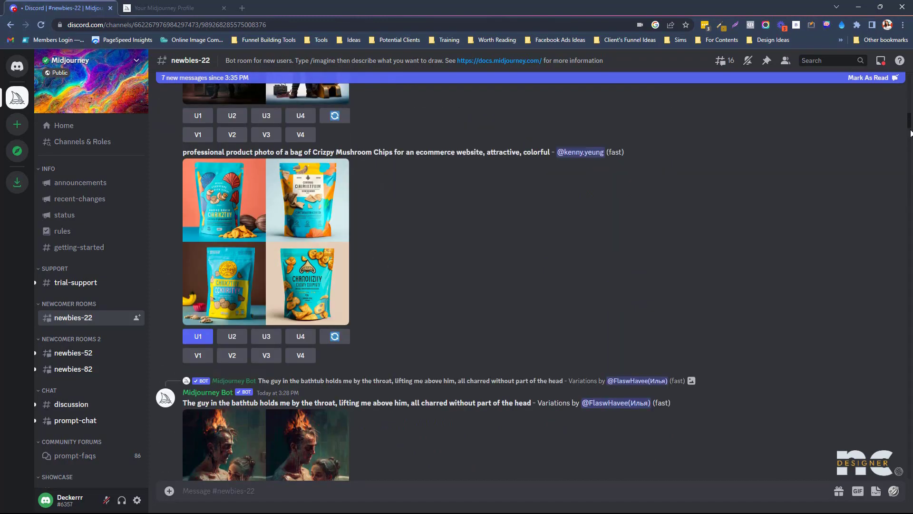
drag(910, 130, 910, 100)
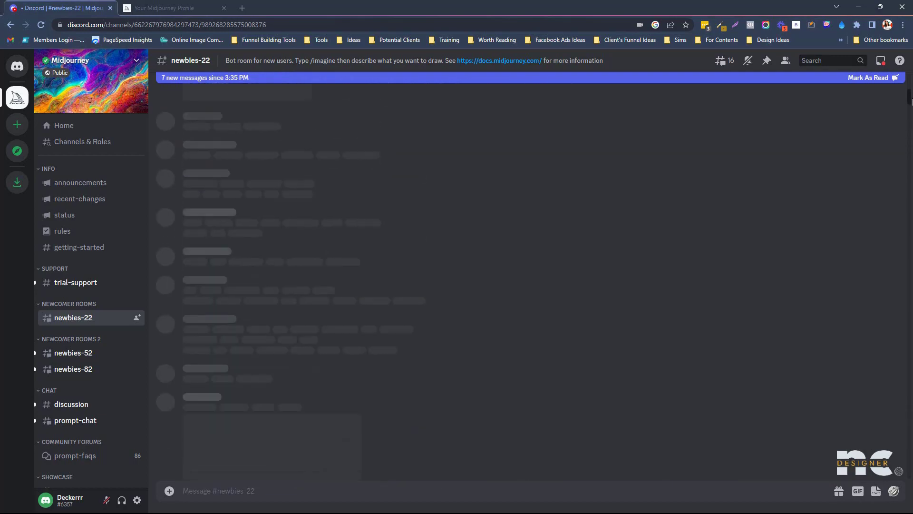
drag(910, 209, 911, 312)
scroll(350, 366, down, 1)
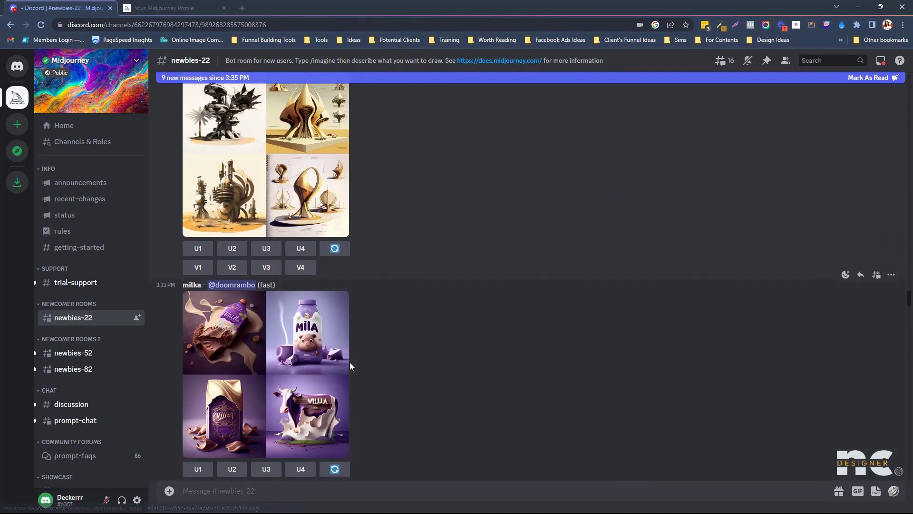
drag(909, 305, 910, 512)
- Post and copy the text 'landing page coffee beans, modern, black, yellow'
text(landing pa)
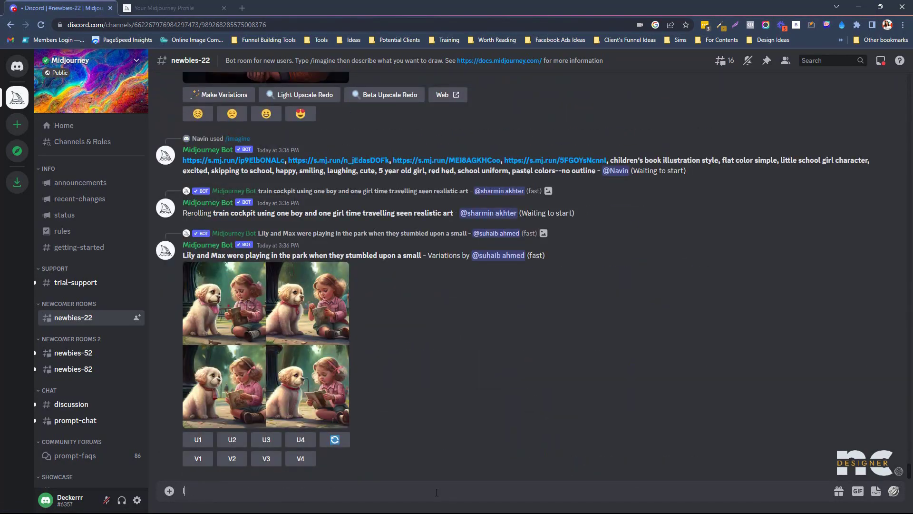
text(ge coffee beans, modern)
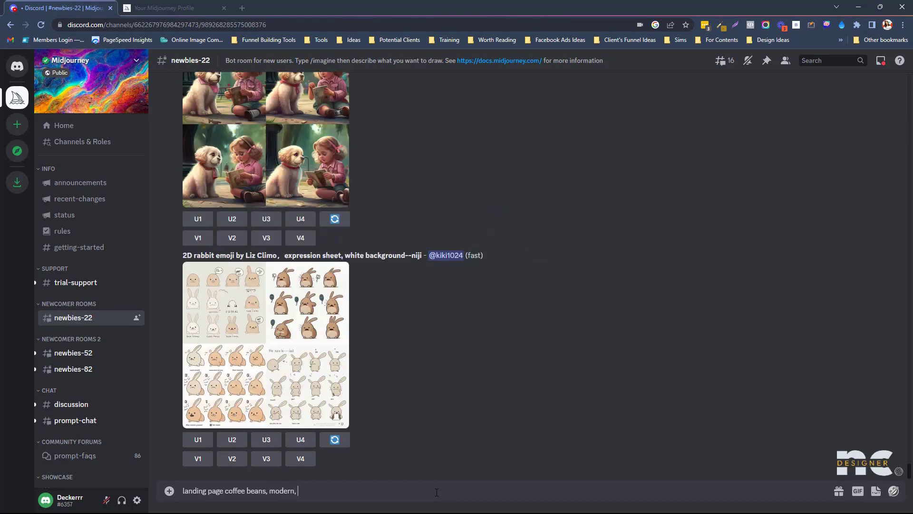
text(, black, yellow)
key(Return)
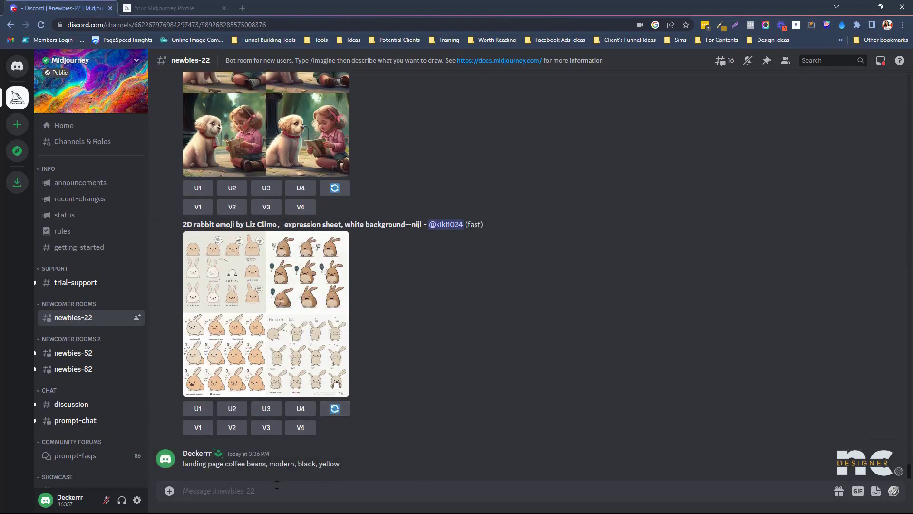
drag(353, 461, 176, 466)
key(ctrl+c)
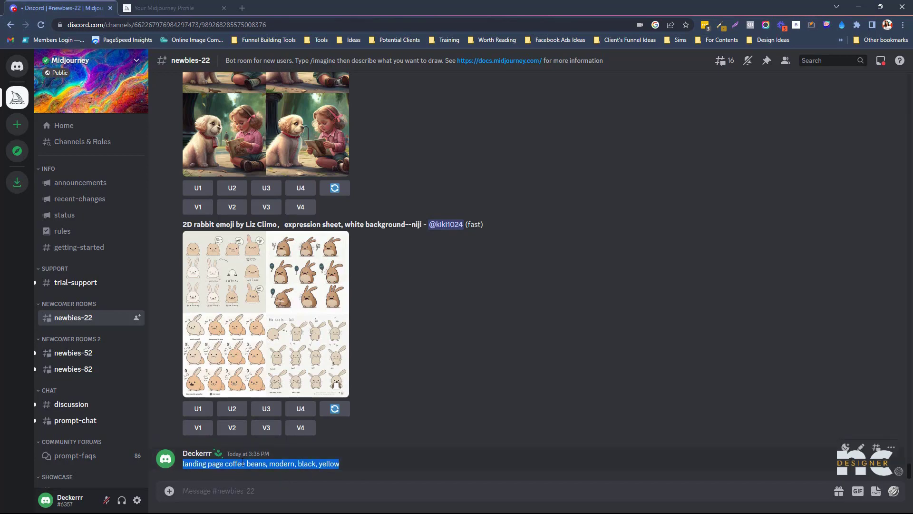
click(248, 497)
- Submit /imagine with the prompt 'landing page coffee beans, modern, black, yellow'
text(/)
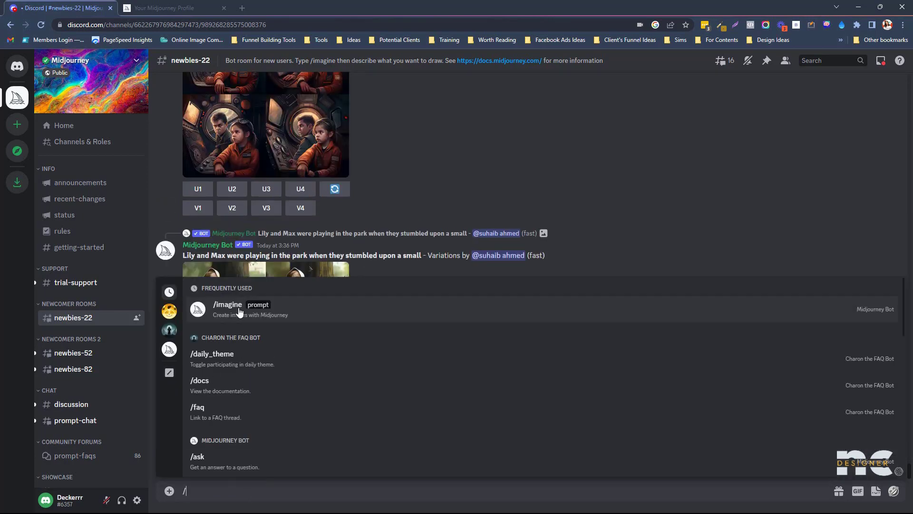
click(239, 312)
key(ctrl+v)
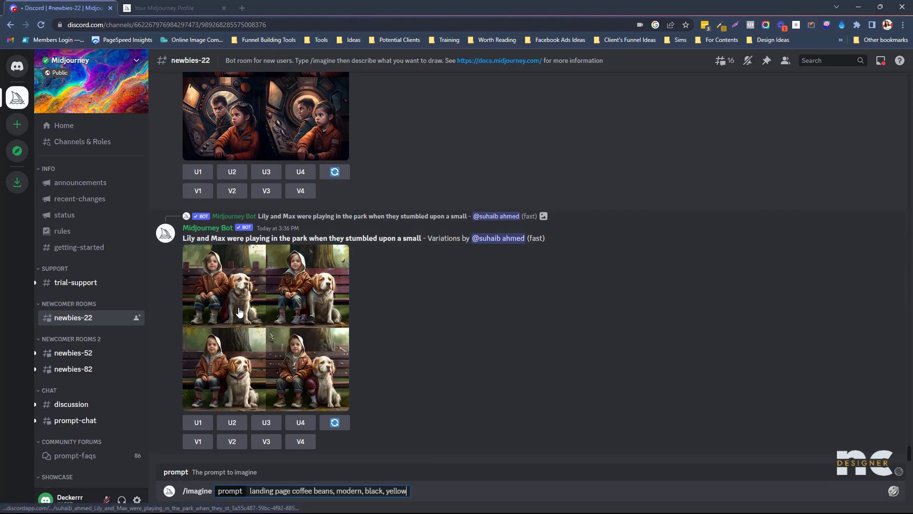
key(Return)
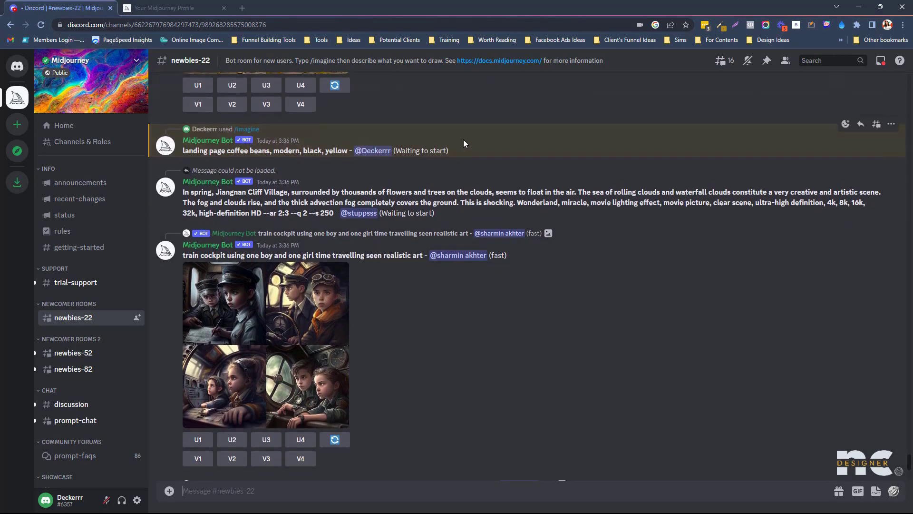
- Wait for Midjourney to render the coffee-beans prompt and scroll down to its four-image grid
drag(466, 150, 179, 160)
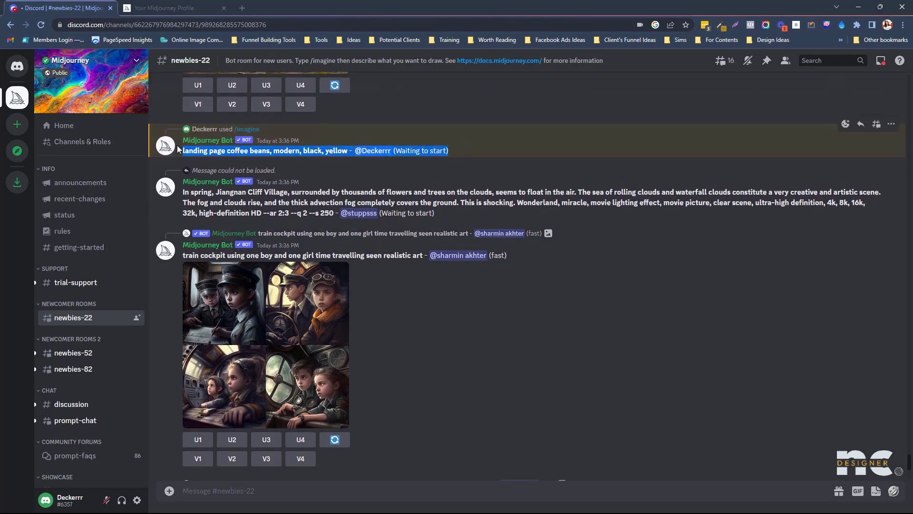
click(551, 142)
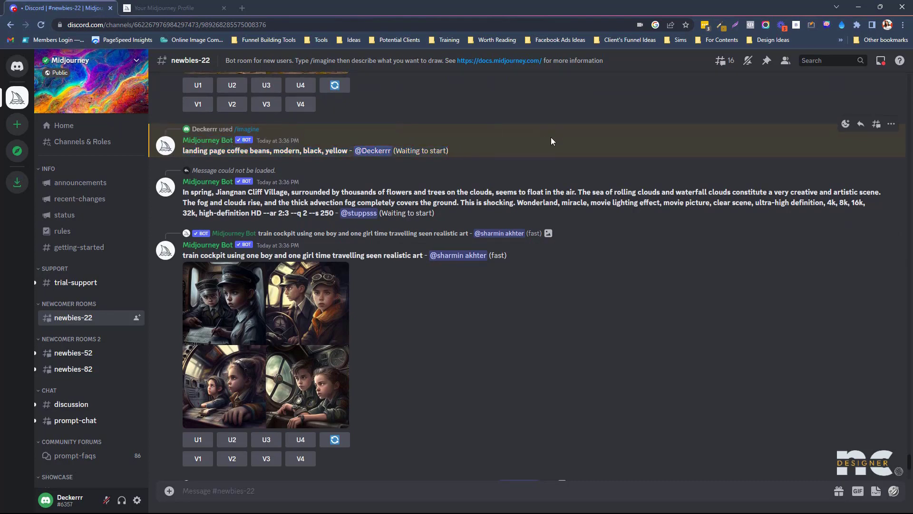
scroll(436, 354, up, 2)
scroll(450, 349, down, 3)
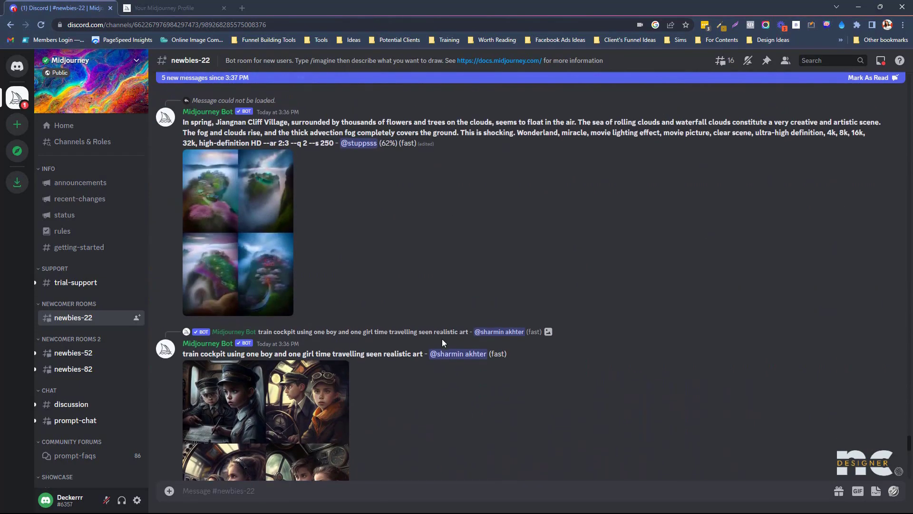
drag(911, 446, 911, 476)
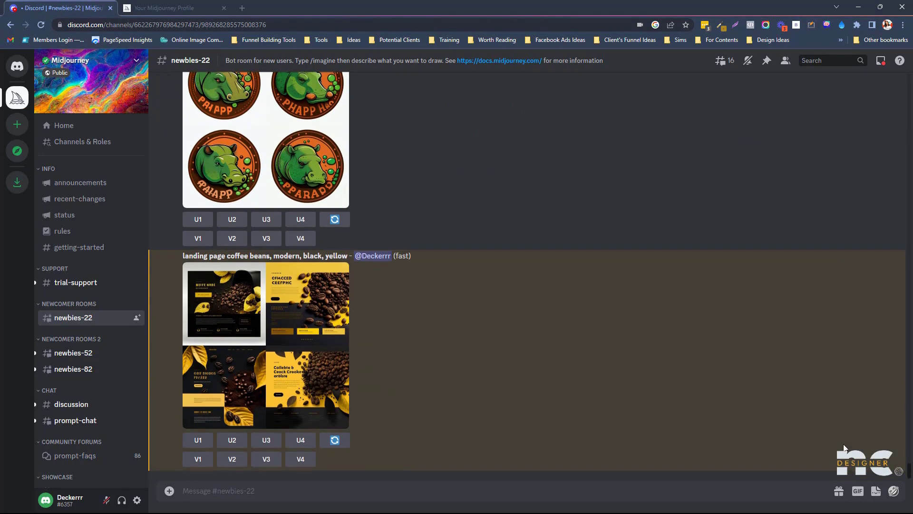
- View the coffee landing-page grid enlarged, close it, and scroll back up the feed
click(263, 374)
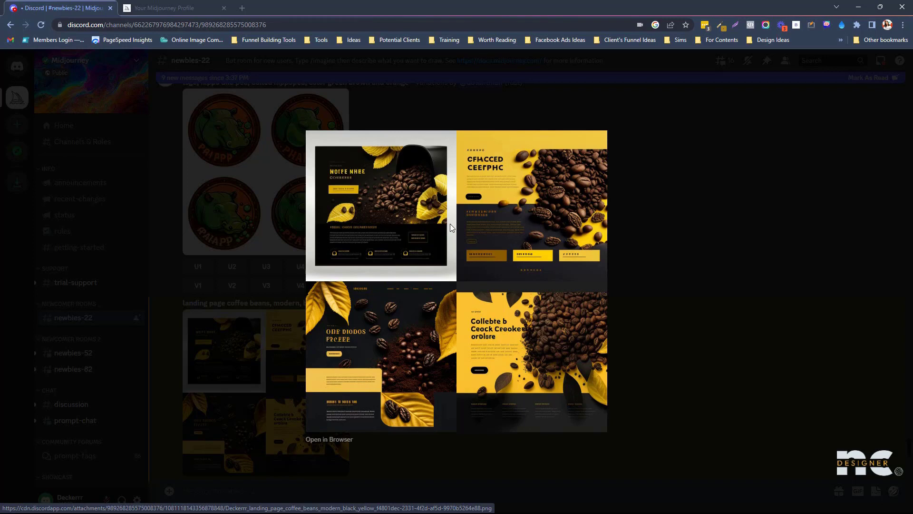
click(806, 219)
scroll(288, 180, up, 1)
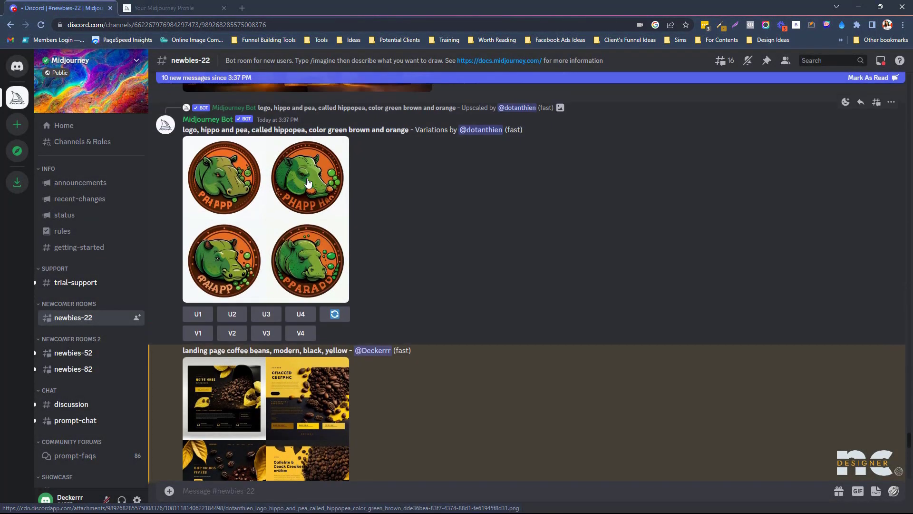
drag(910, 439, 911, 473)
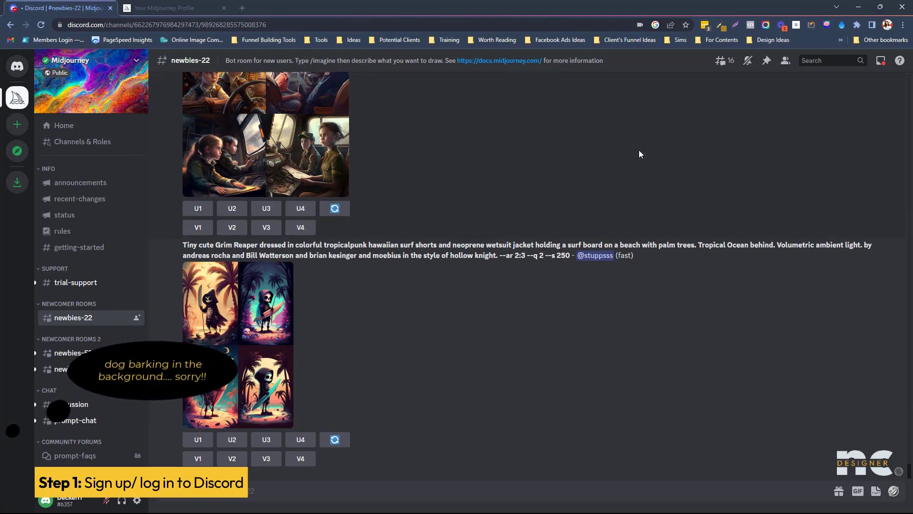
scroll(626, 143, up, 10)
scroll(626, 145, up, 1)
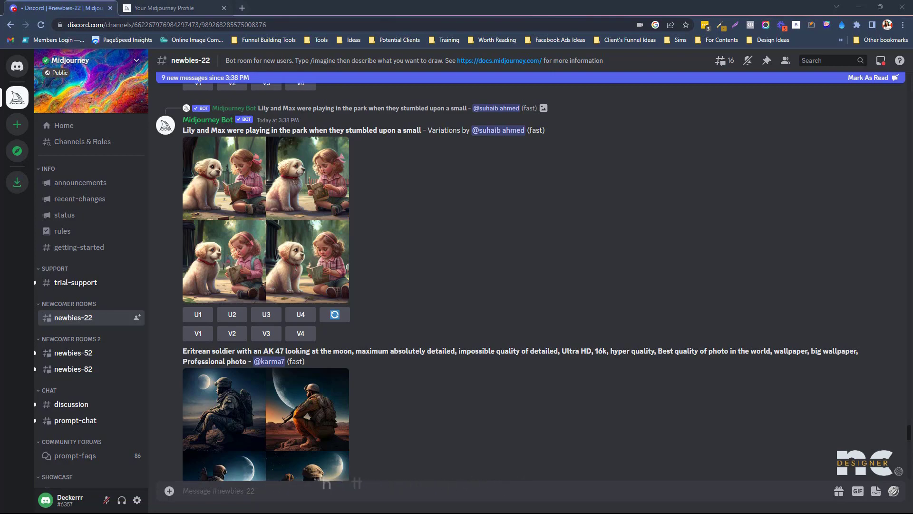
click(164, 8)
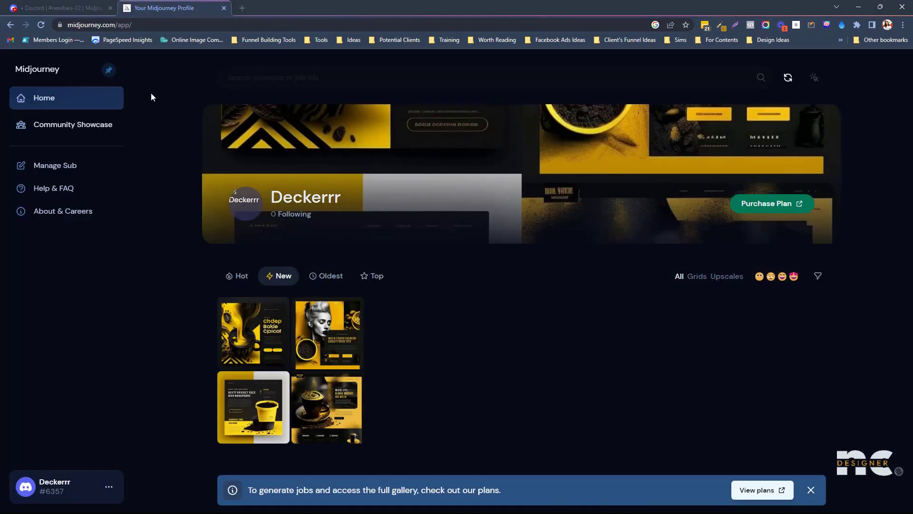
click(28, 69)
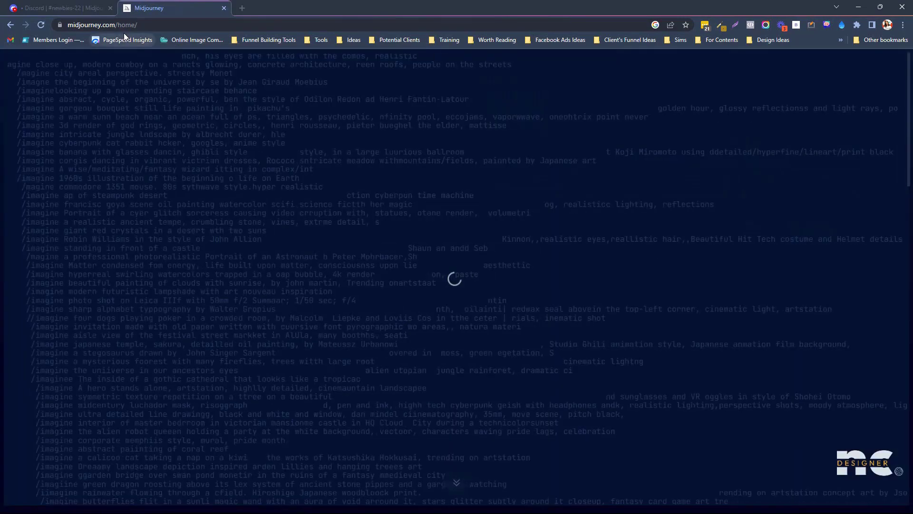
scroll(909, 160, down, 3)
scroll(908, 160, down, 5)
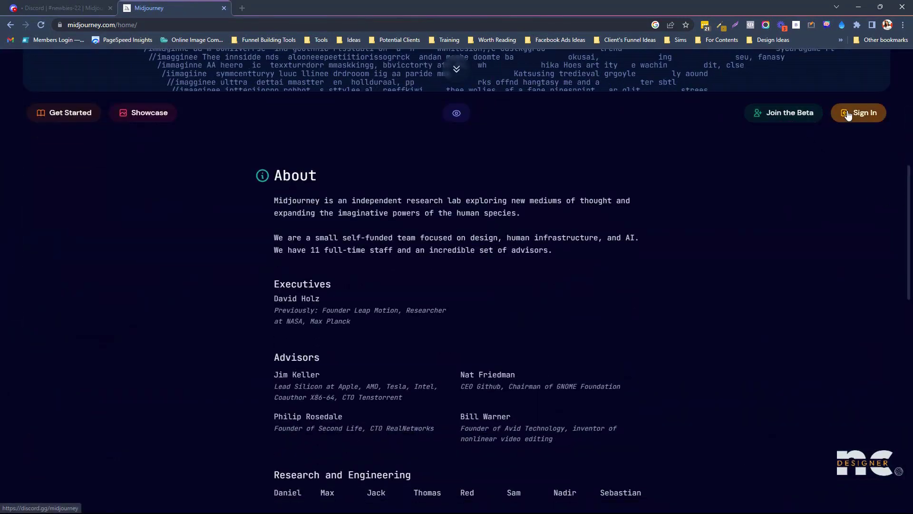
scroll(700, 181, down, 4)
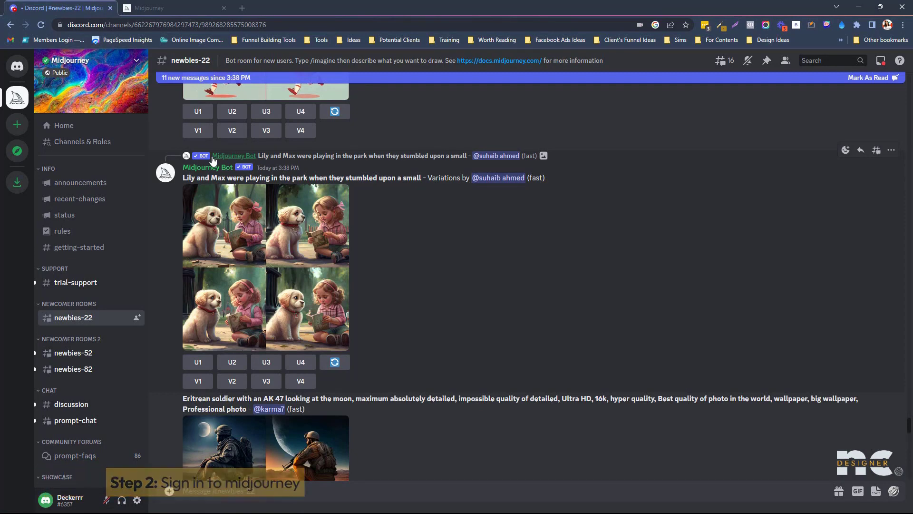
- Create a from-scratch club-or-community server named 'No Code Designer Server'
click(18, 127)
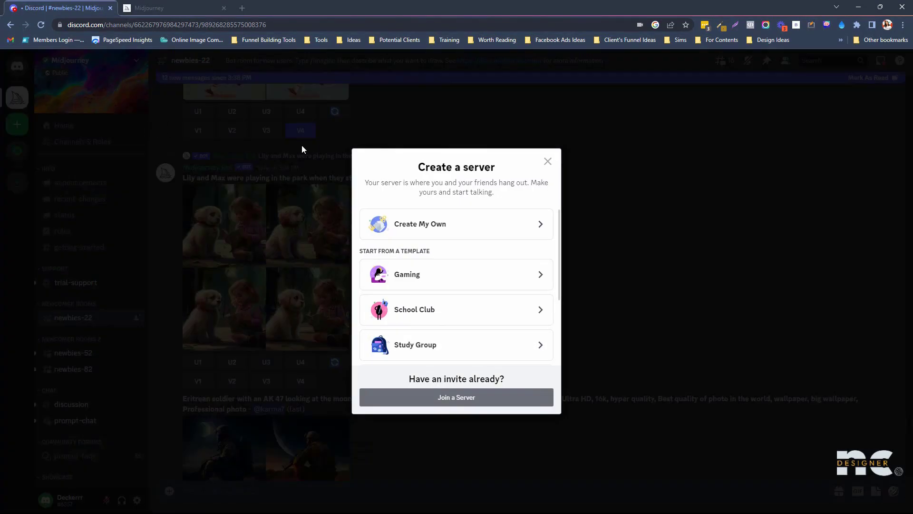
click(476, 228)
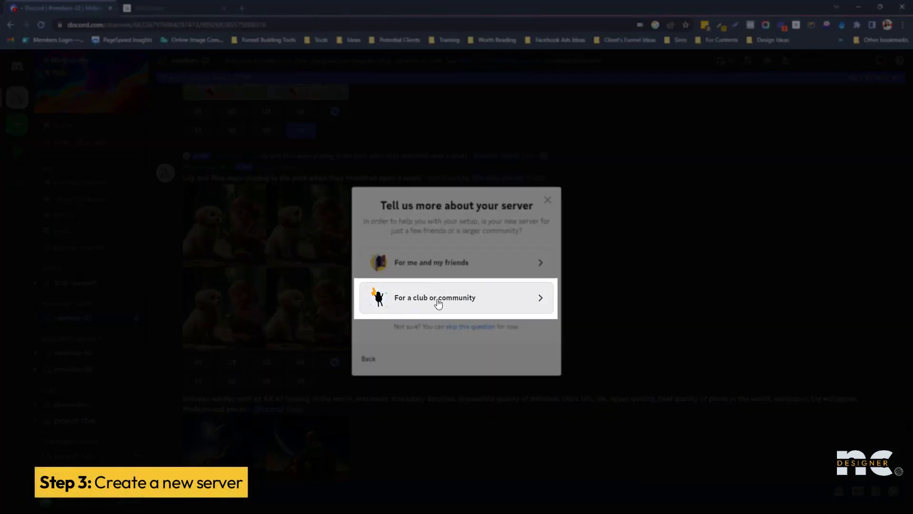
click(410, 303)
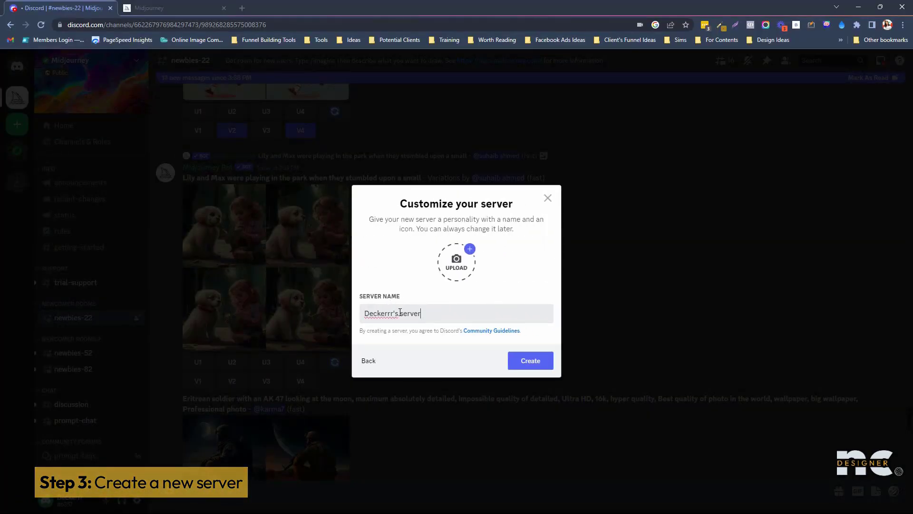
drag(400, 313, 397, 315)
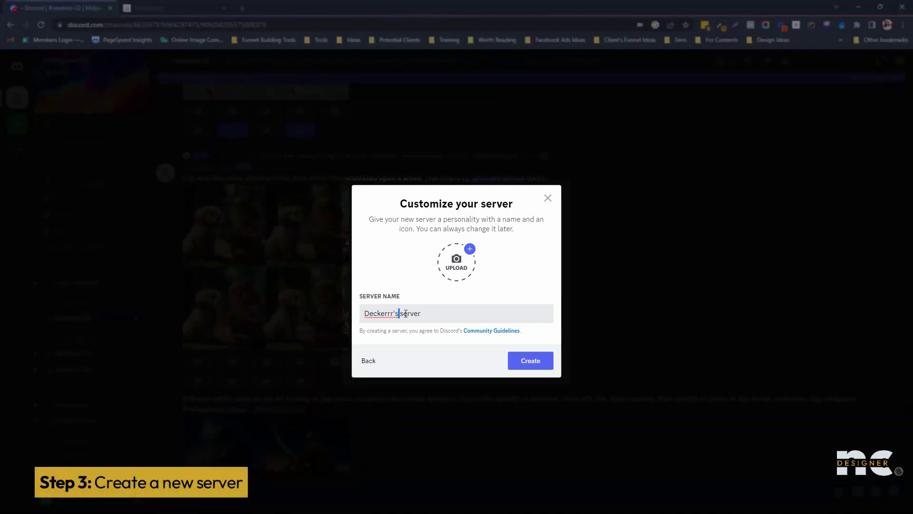
triple_click(431, 315)
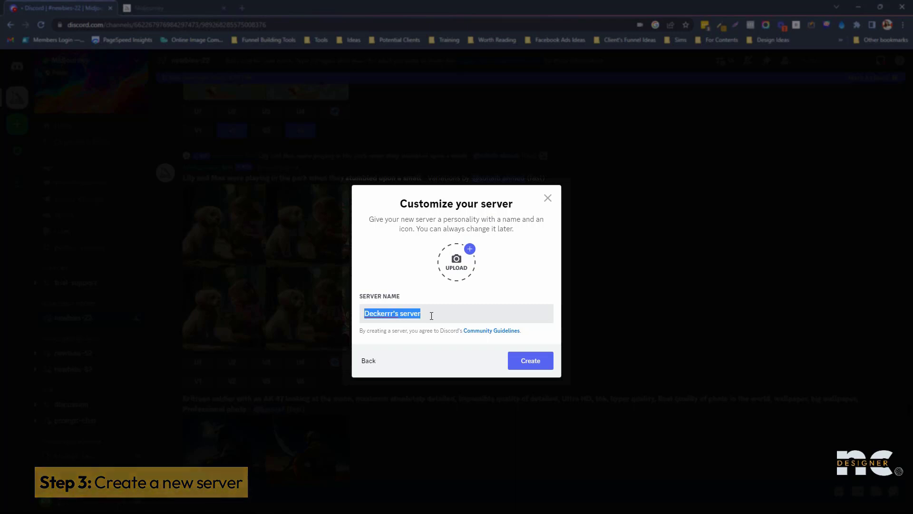
text(No Code desif)
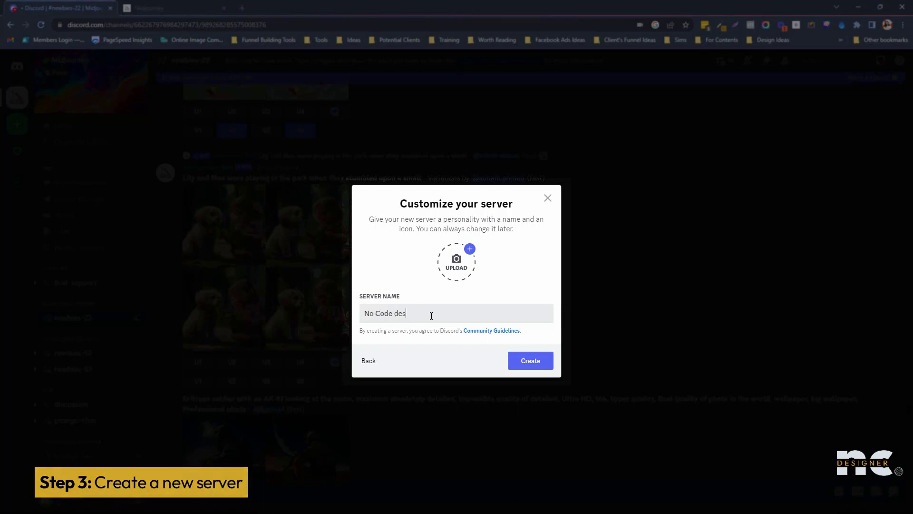
key(BackSpace)
key(BackSpace)
key(BackSpace)
key(BackSpace)
key(BackSpace)
text(De)
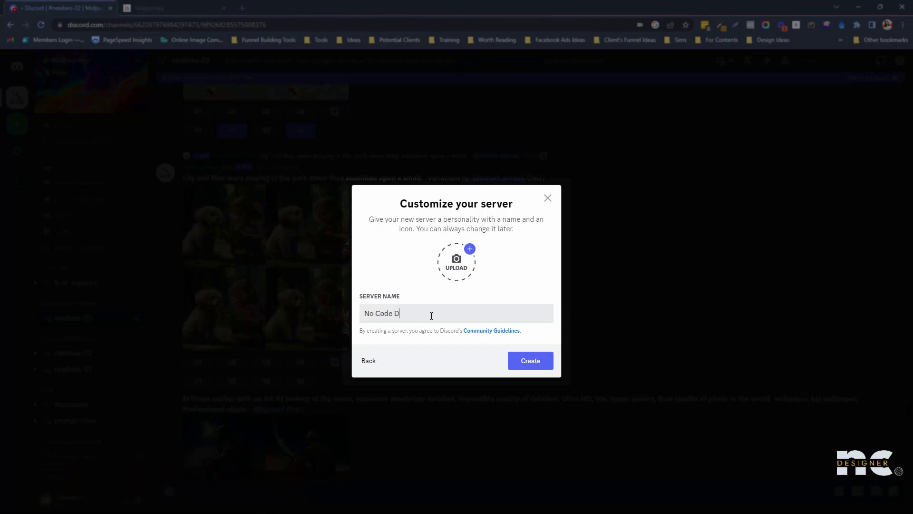
text(singer)
key(BackSpace)
key(BackSpace)
key(BackSpace)
key(BackSpace)
text(gner Server)
click(528, 370)
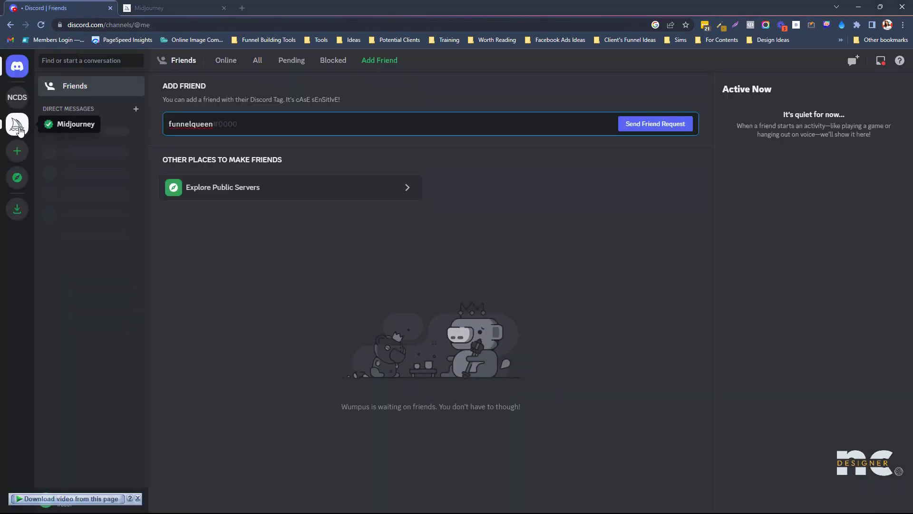
- Visit No Code Designer Server, then switch back to the Midjourney server
click(15, 109)
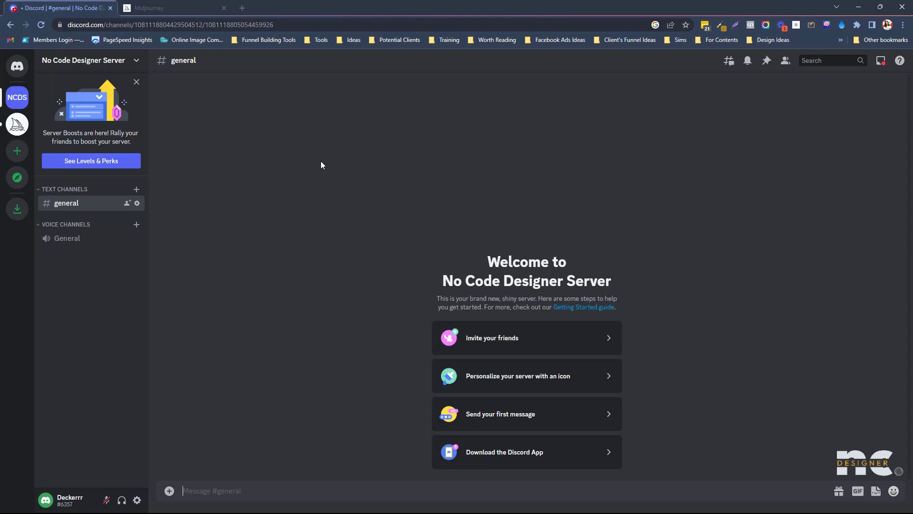
click(16, 130)
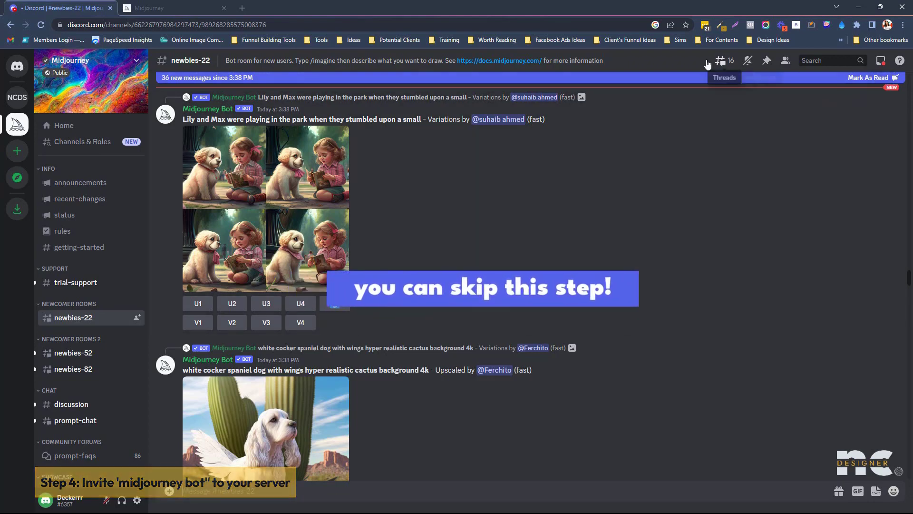
- From the member list, add Midjourney Bot to No Code Designer Server and authorize it
click(784, 69)
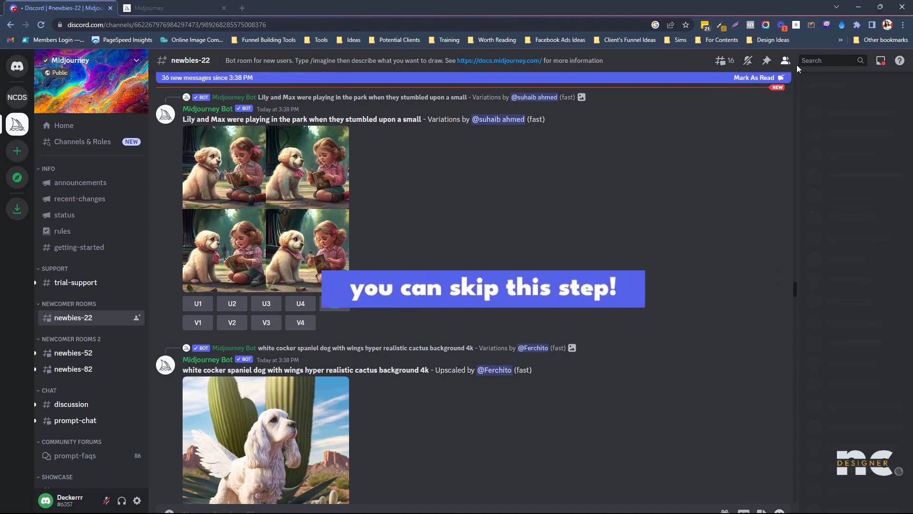
click(852, 261)
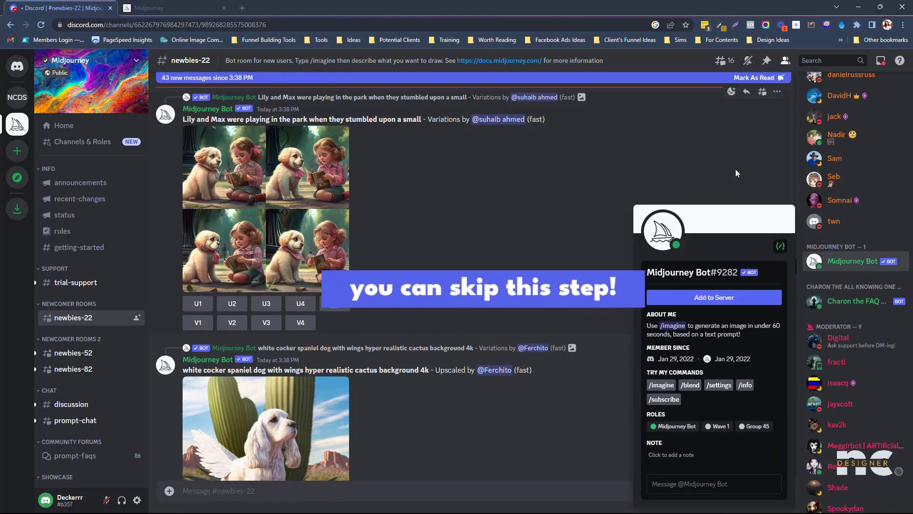
click(852, 261)
click(852, 263)
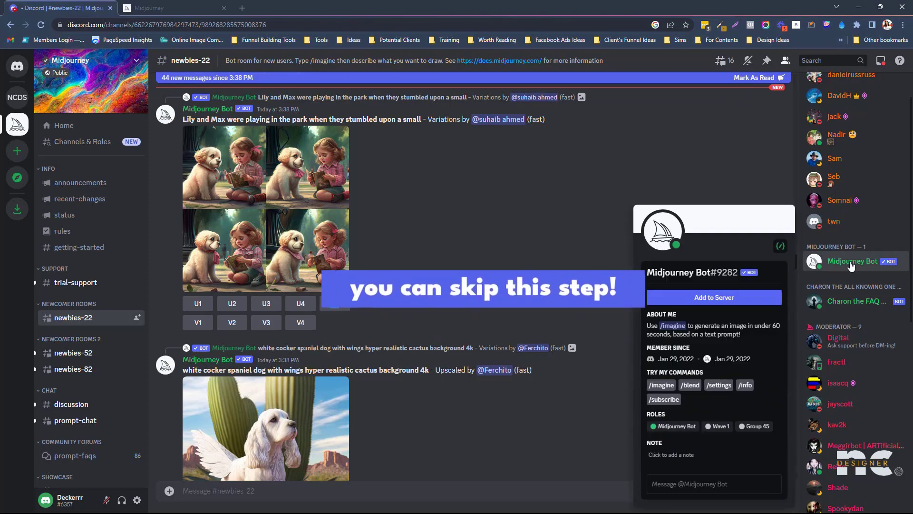
click(696, 301)
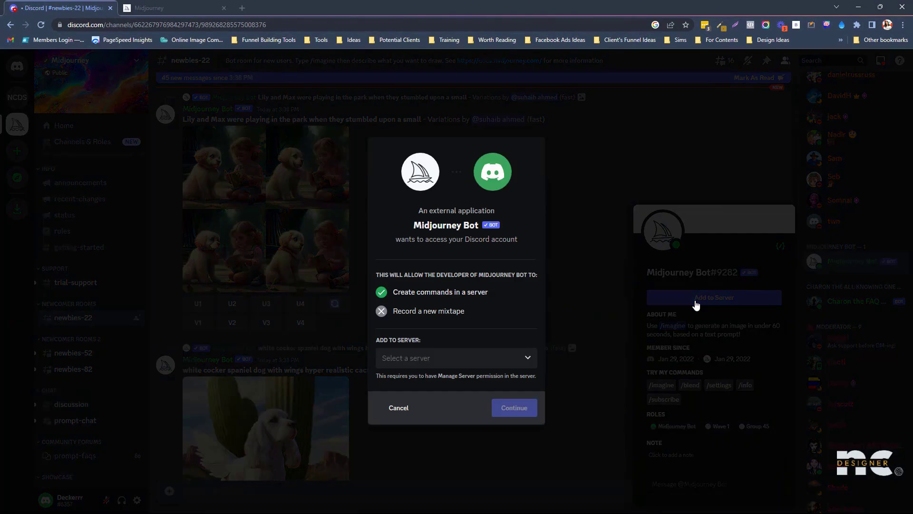
click(413, 361)
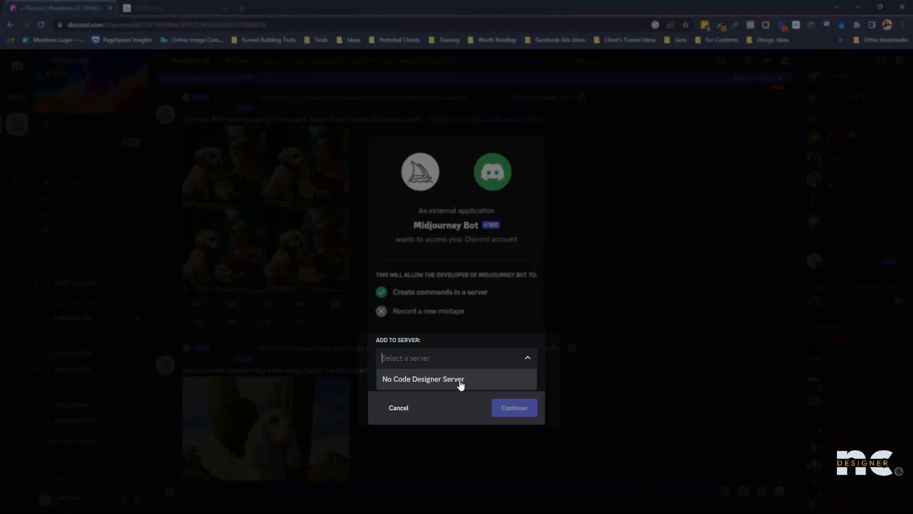
click(460, 381)
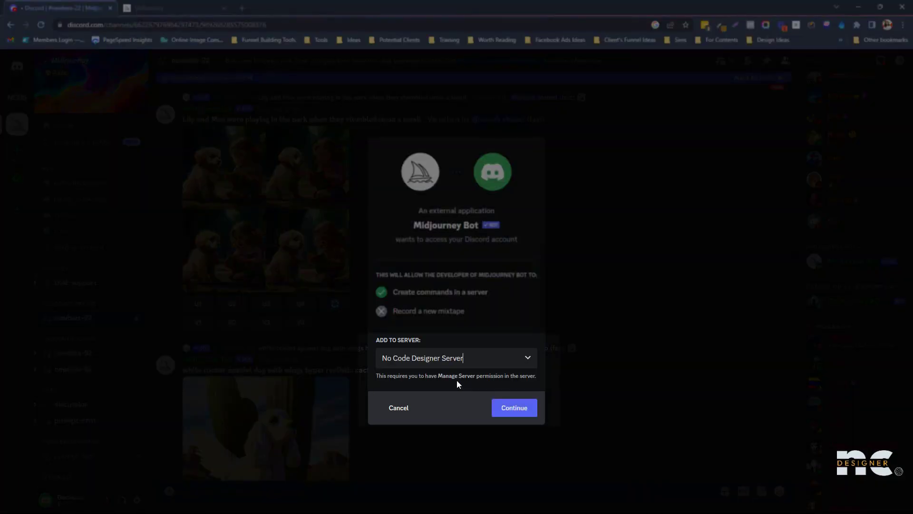
click(517, 408)
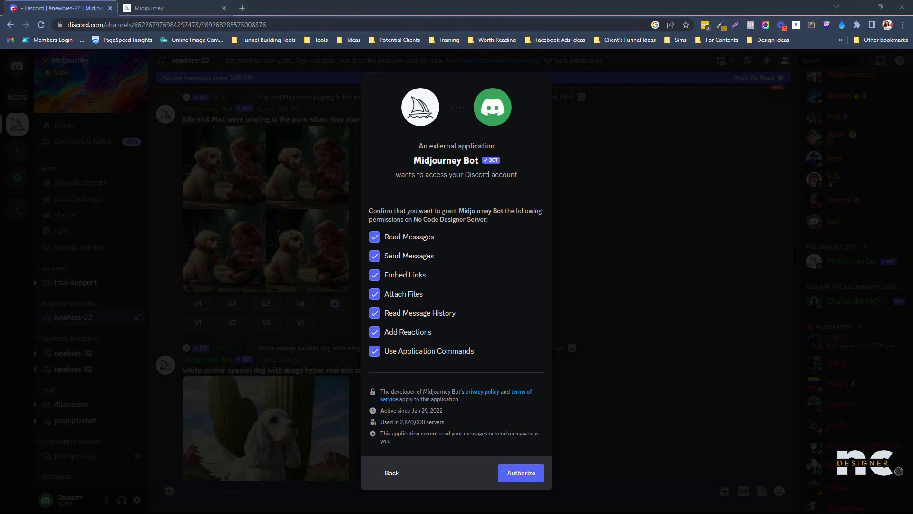
click(397, 361)
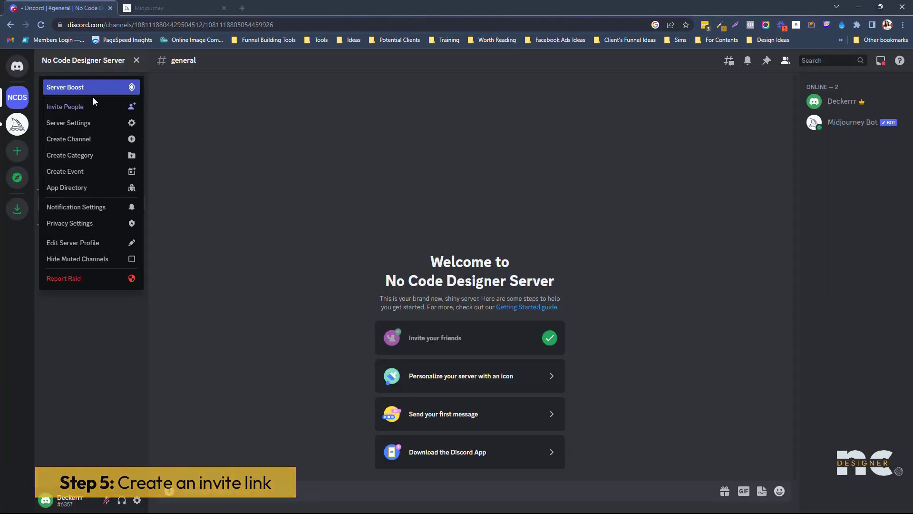
- Generate a never-expiring invite link for No Code Designer Server and copy it
click(97, 109)
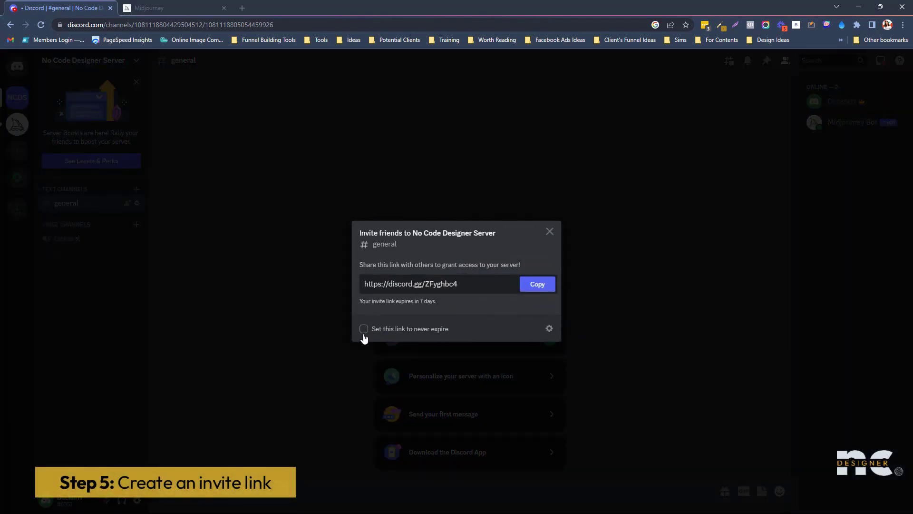
click(364, 328)
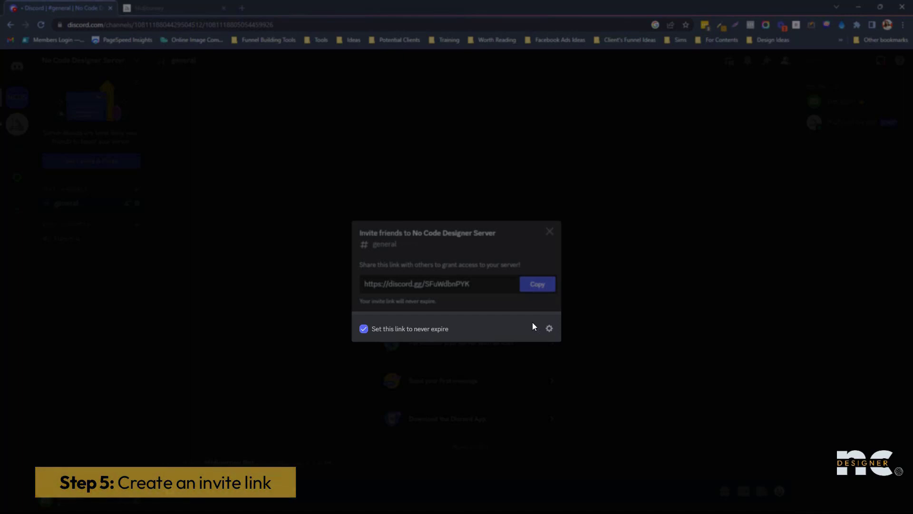
click(549, 330)
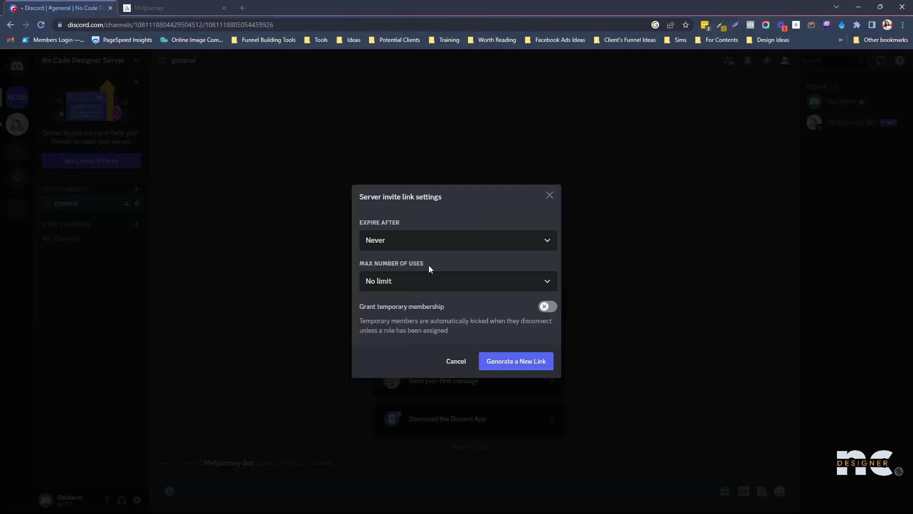
click(502, 367)
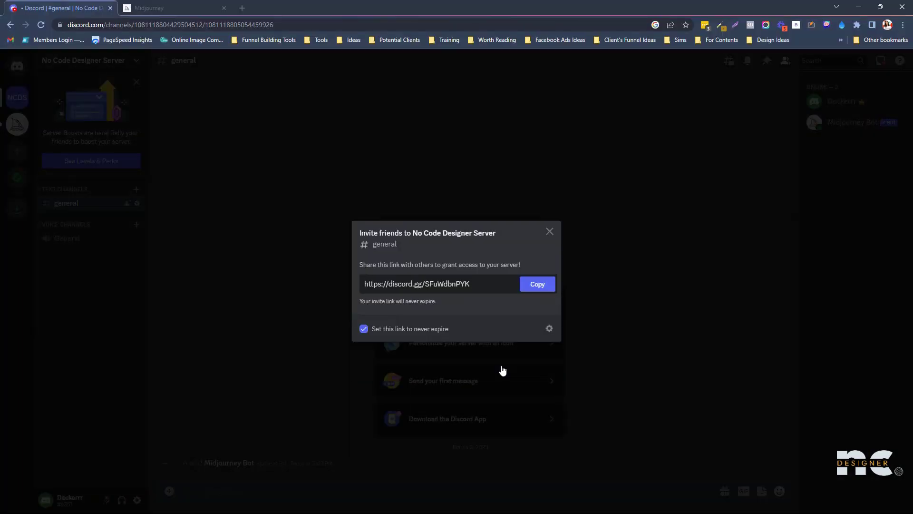
click(532, 286)
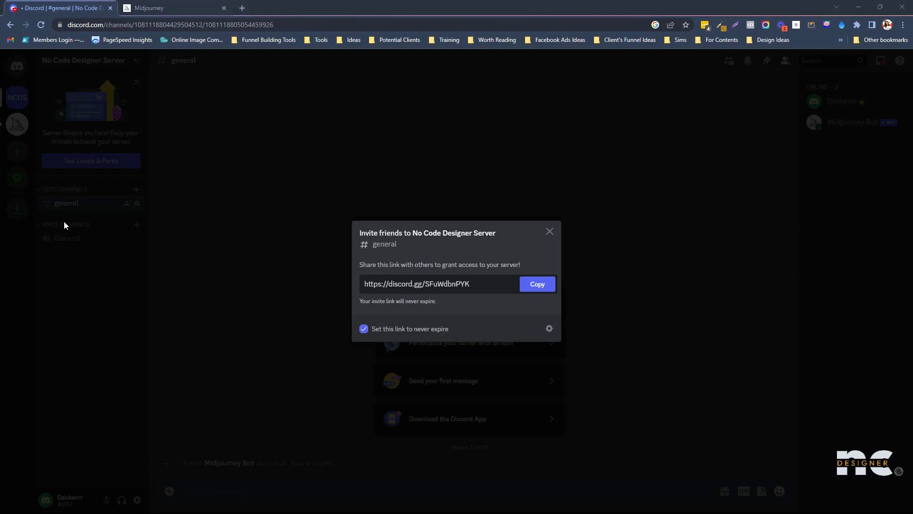
click(533, 285)
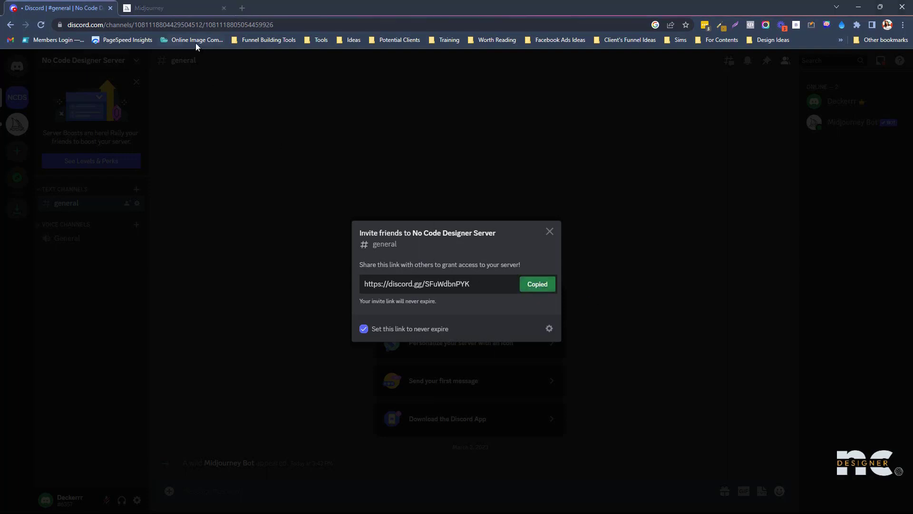
right_click(50, 41)
- Open the copied invite link in an Incognito window to reach the No Code Designer Server invite
click(96, 78)
click(166, 25)
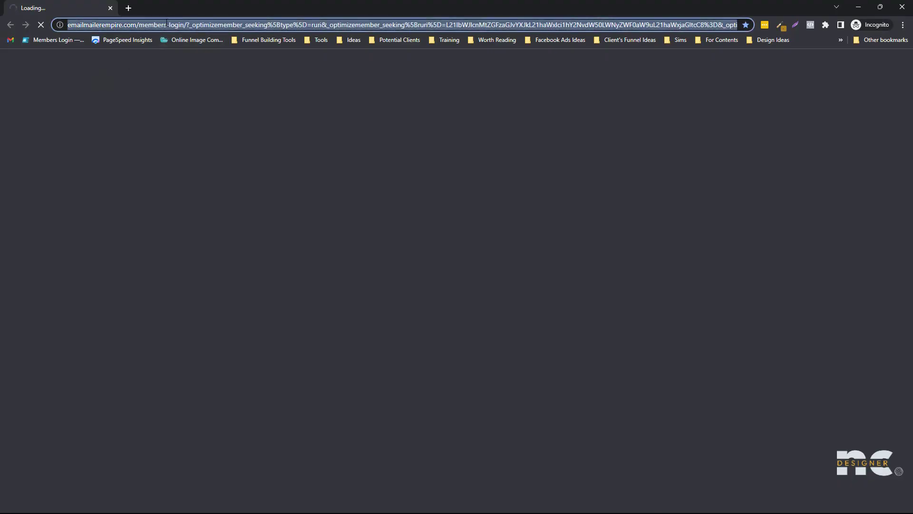
key(ctrl+v)
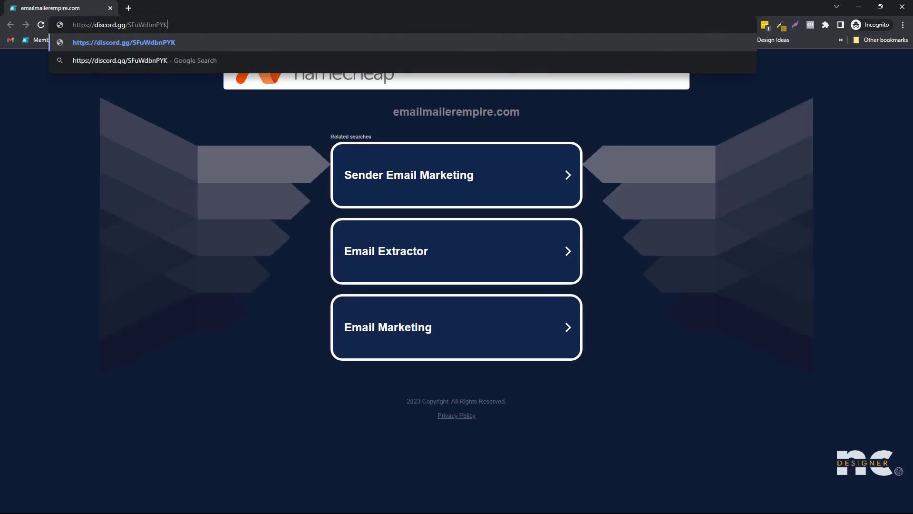
key(Return)
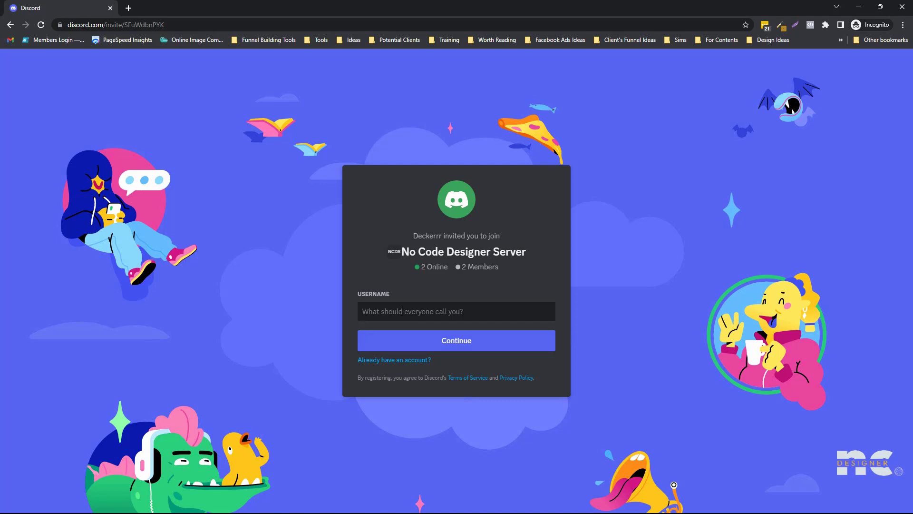
- Join with username 'No Code Des' and pass the hCaptcha by selecting all five hallway images
text(No Code Designer)
click(434, 339)
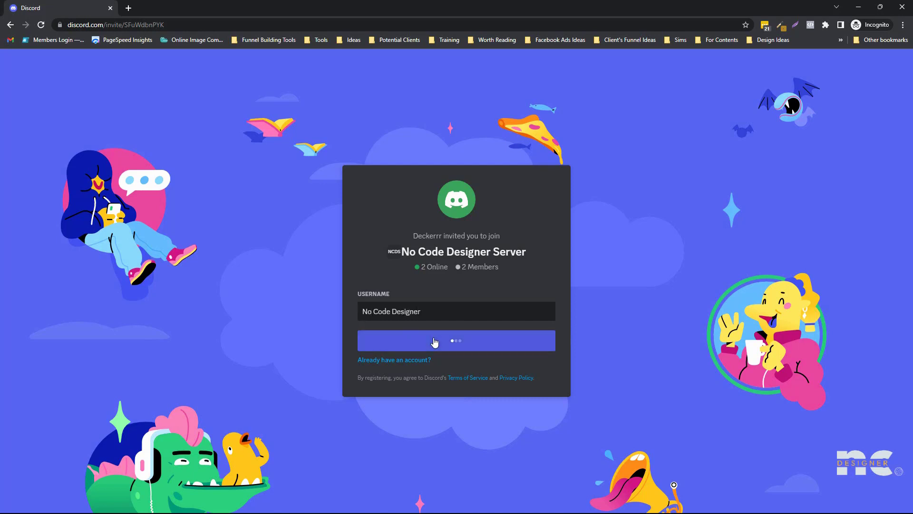
click(399, 328)
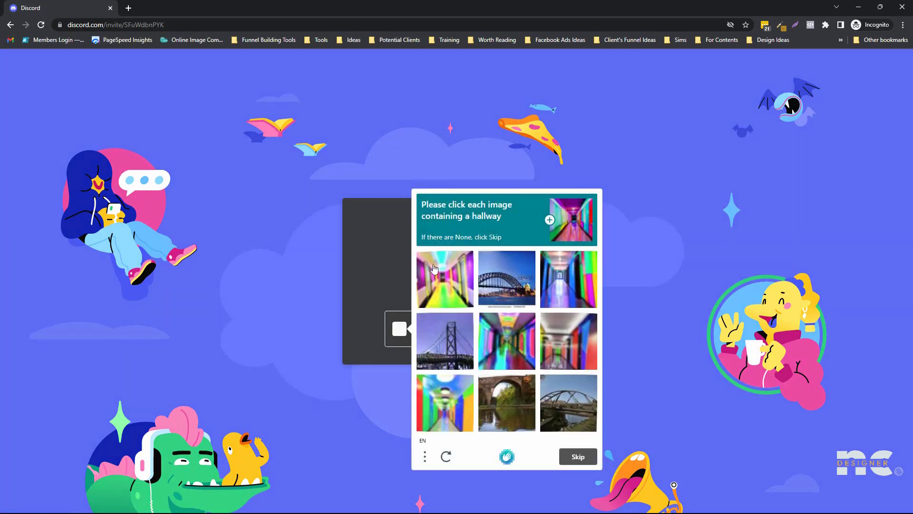
click(569, 271)
click(519, 350)
click(561, 347)
click(447, 286)
click(448, 391)
click(579, 456)
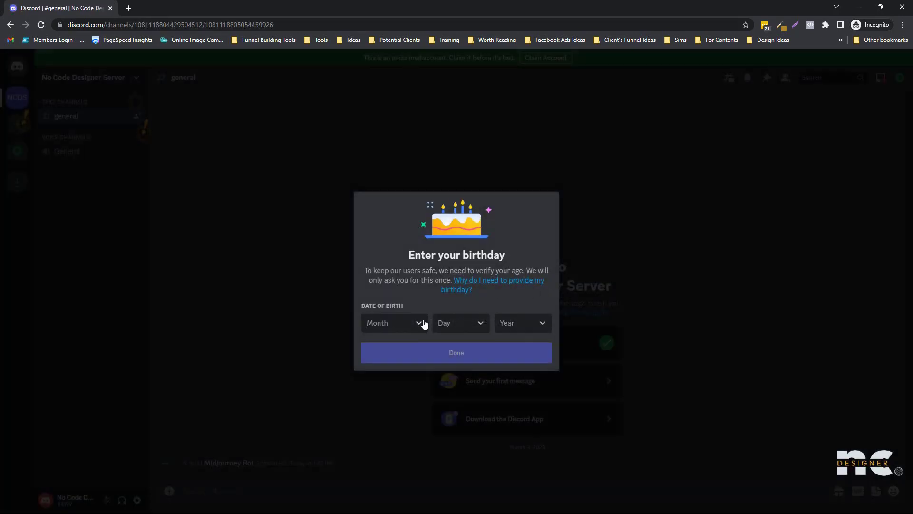
- Set the date of birth to February 10, 1999
click(422, 323)
click(398, 236)
click(449, 323)
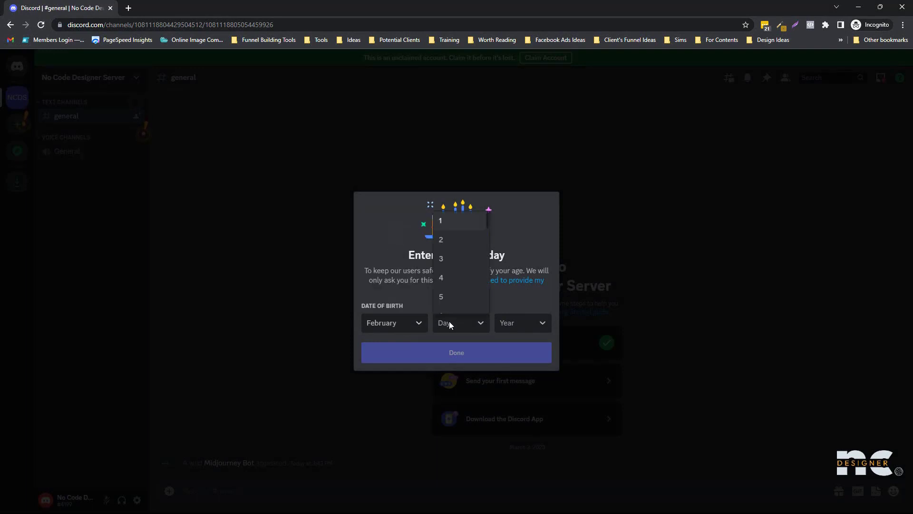
scroll(456, 276, down, 2)
click(455, 287)
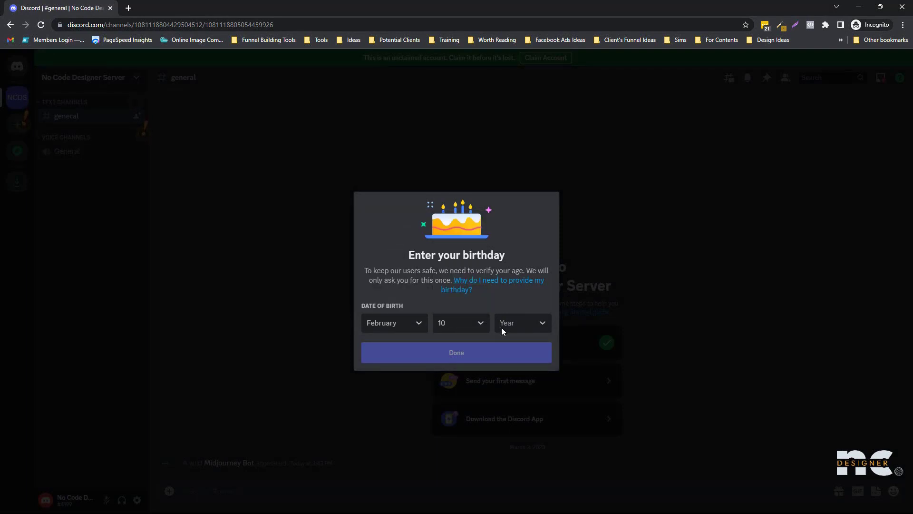
click(501, 327)
scroll(526, 257, down, 3)
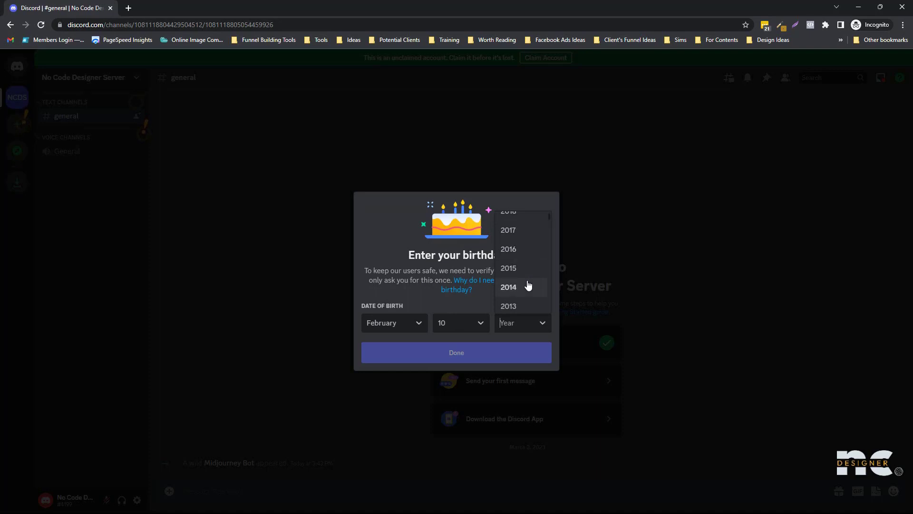
scroll(528, 285, down, 7)
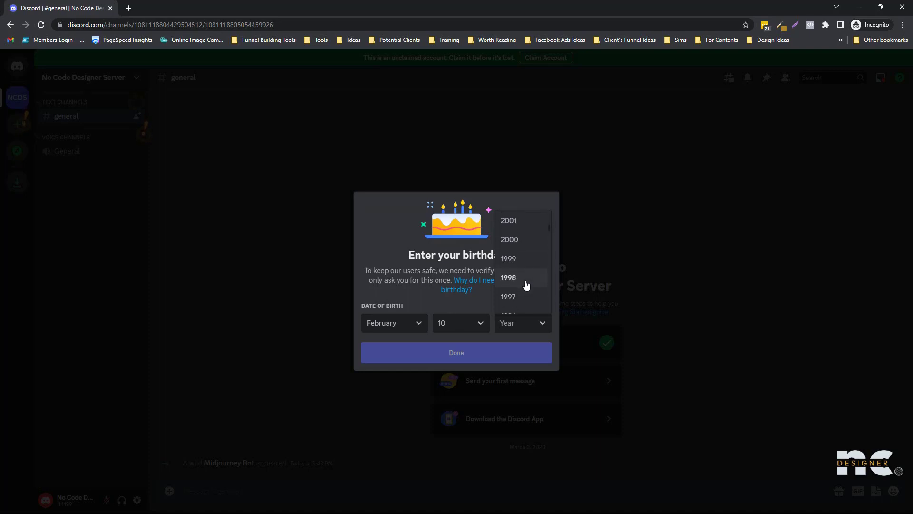
click(526, 285)
click(504, 345)
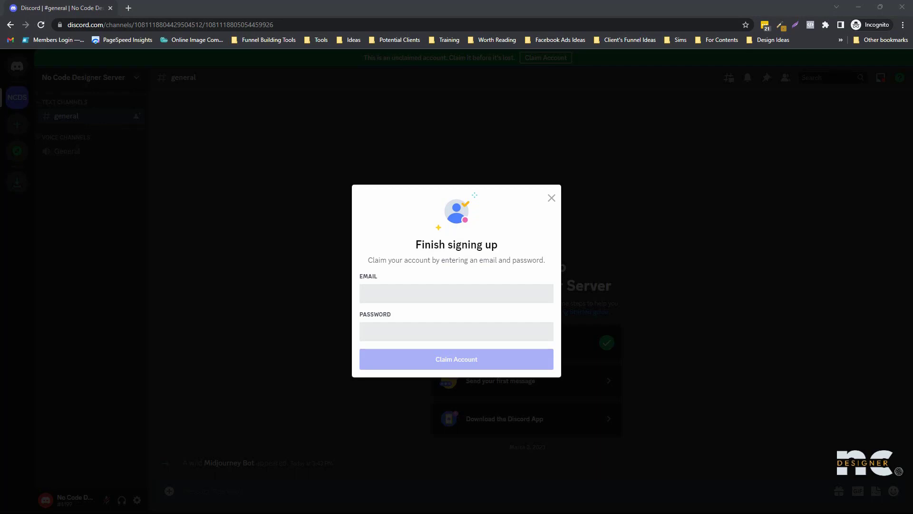
- Claim the account with an email address and password, dismiss the confirmation, and reload the page
click(423, 294)
click(410, 325)
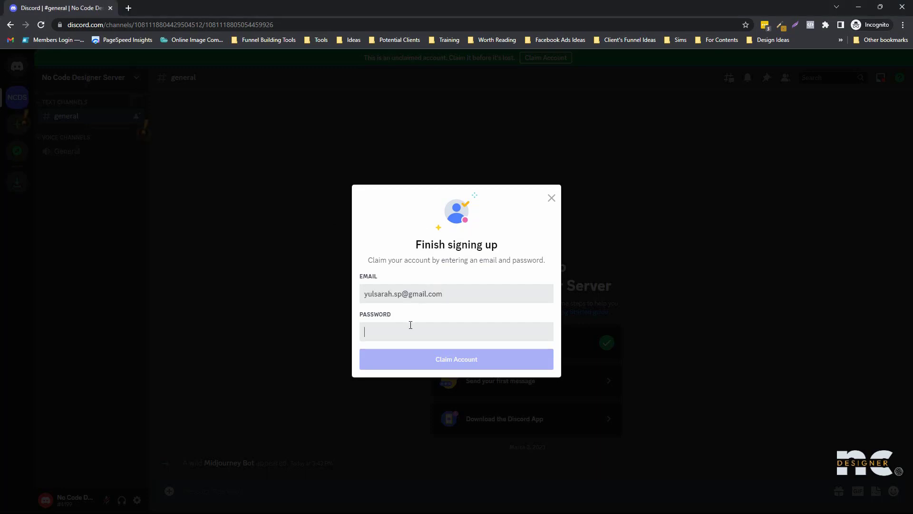
text(•••••••)
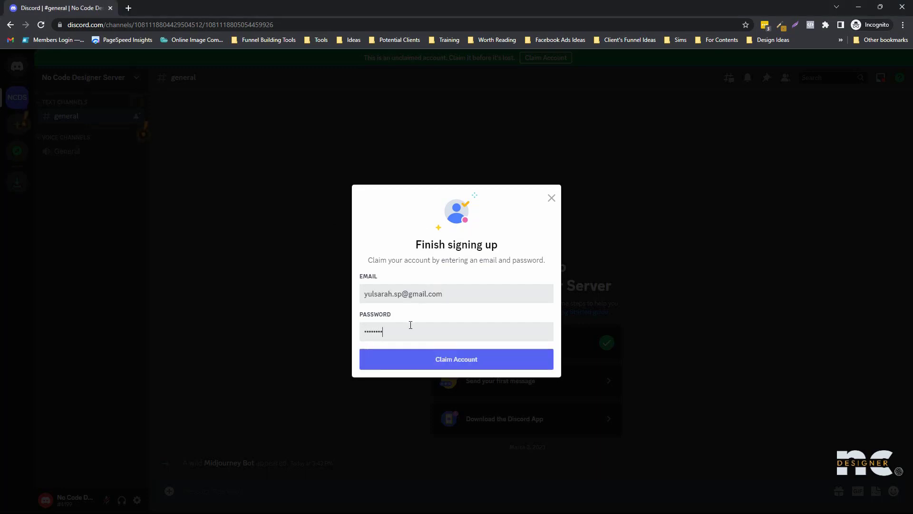
text(•)
key(Return)
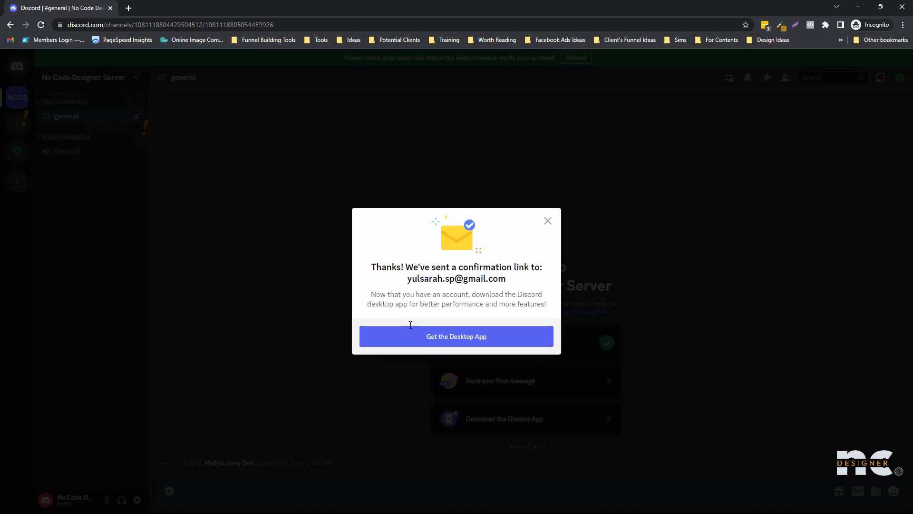
click(547, 220)
click(41, 25)
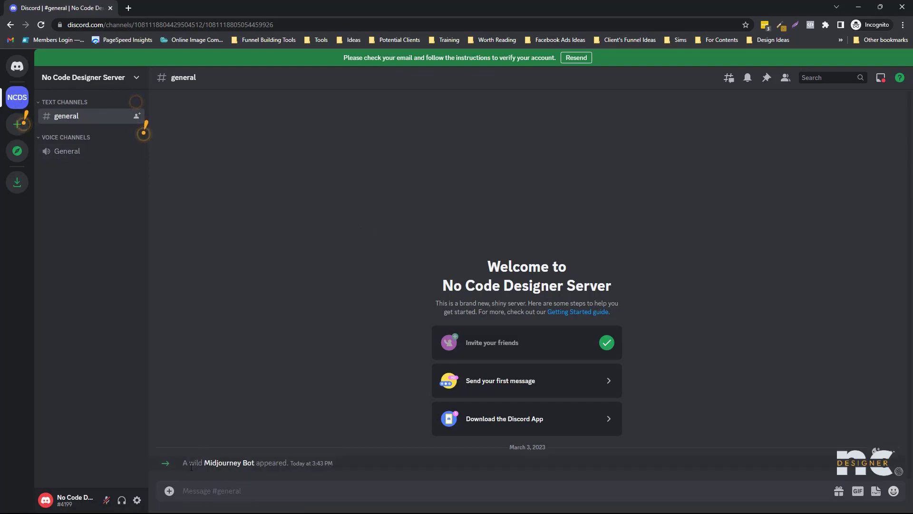
- Send /imagine in general with the prompt 'landing page online course, modern, blue, gold, premium'
click(243, 496)
text(/)
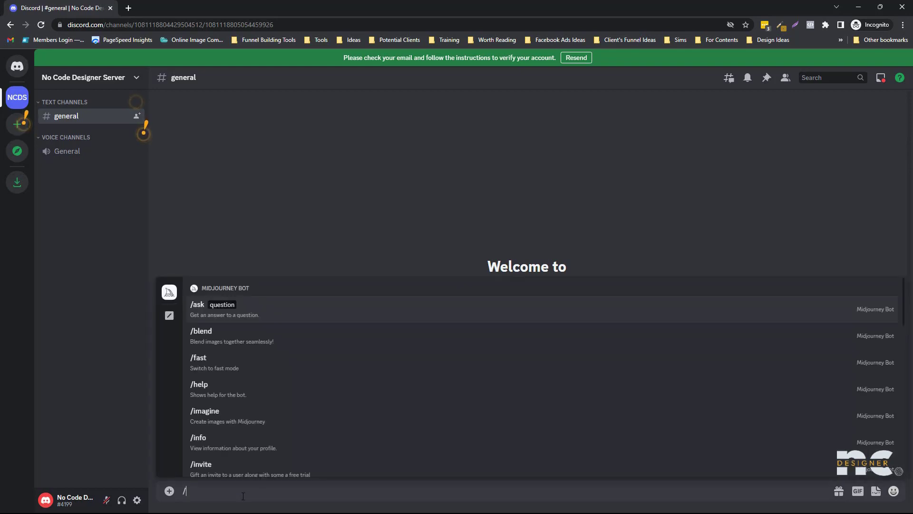
text(imagine)
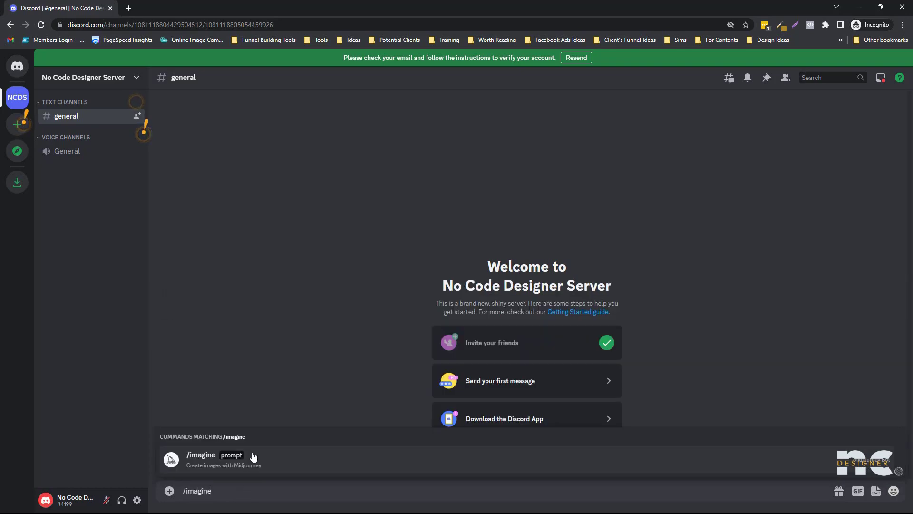
click(254, 457)
text(landing page)
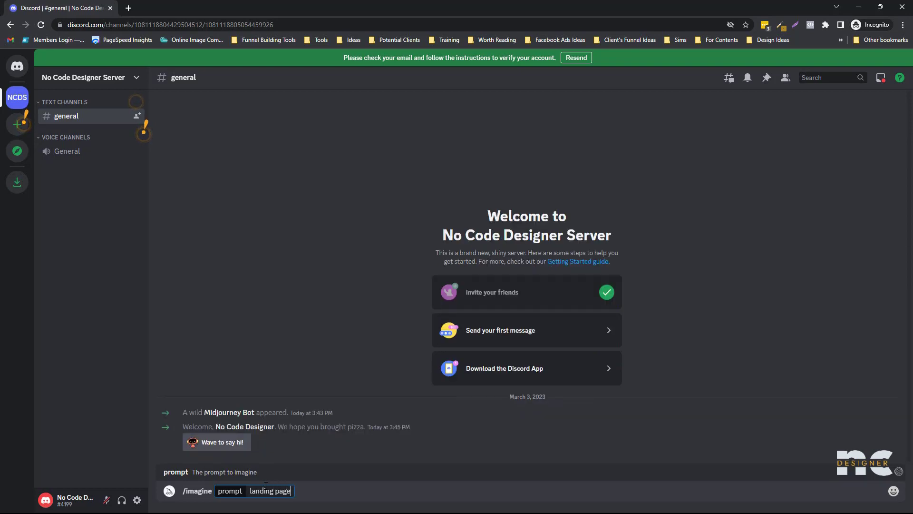
text( online course, )
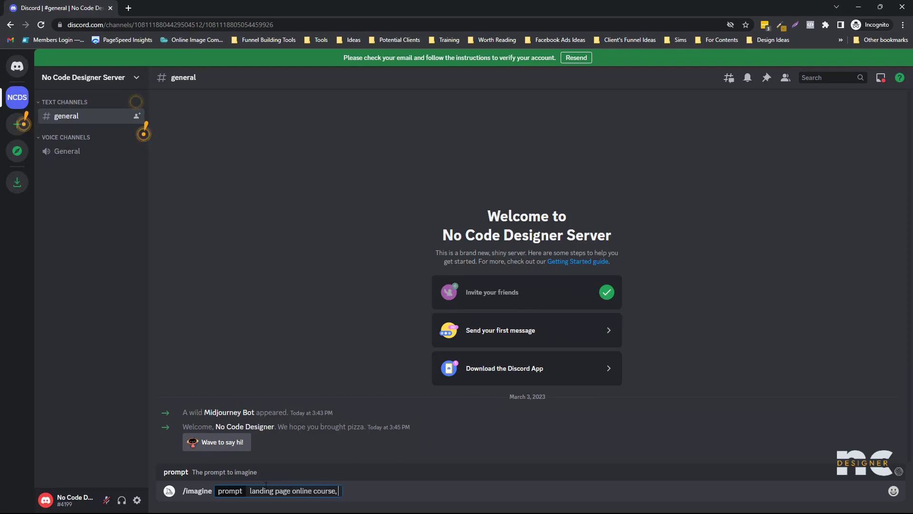
text(modern, b)
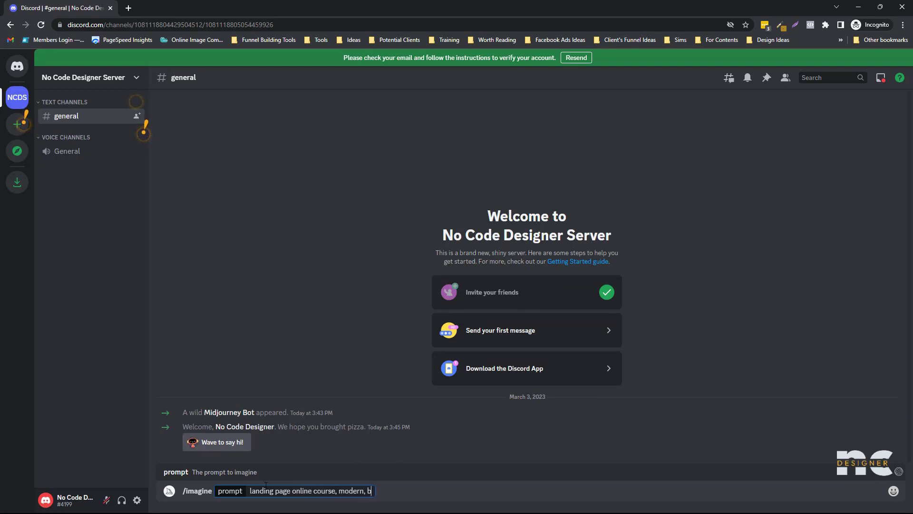
text(lue, gold, premium)
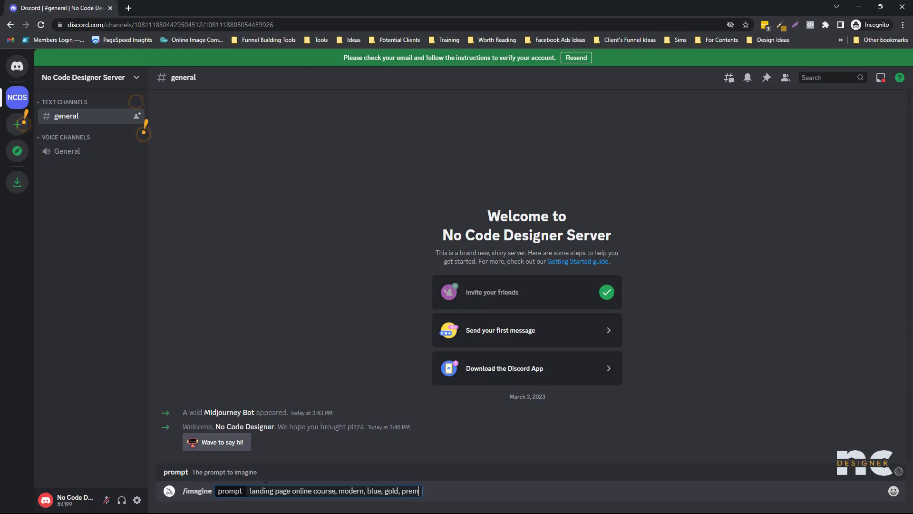
key(Return)
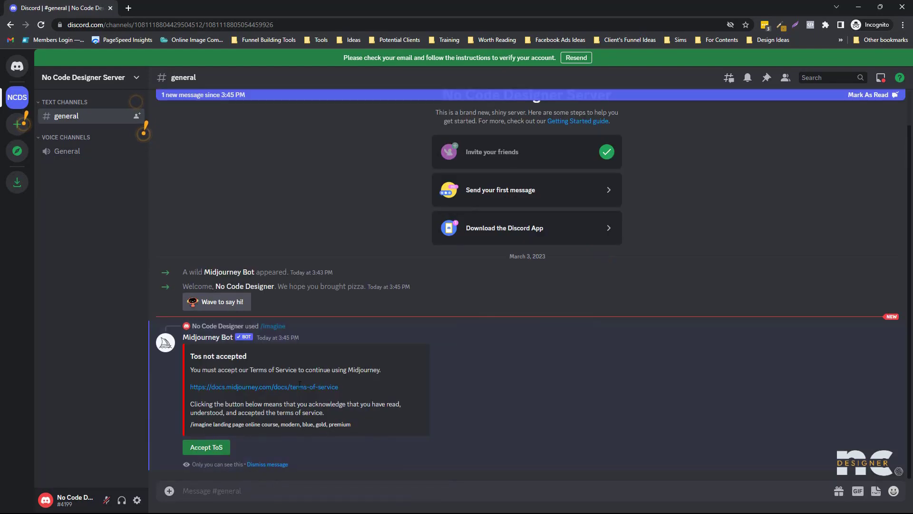
- Accept Midjourney's Terms of Service, then briefly enlarge the rendering blue-and-gold landing page grid
click(206, 447)
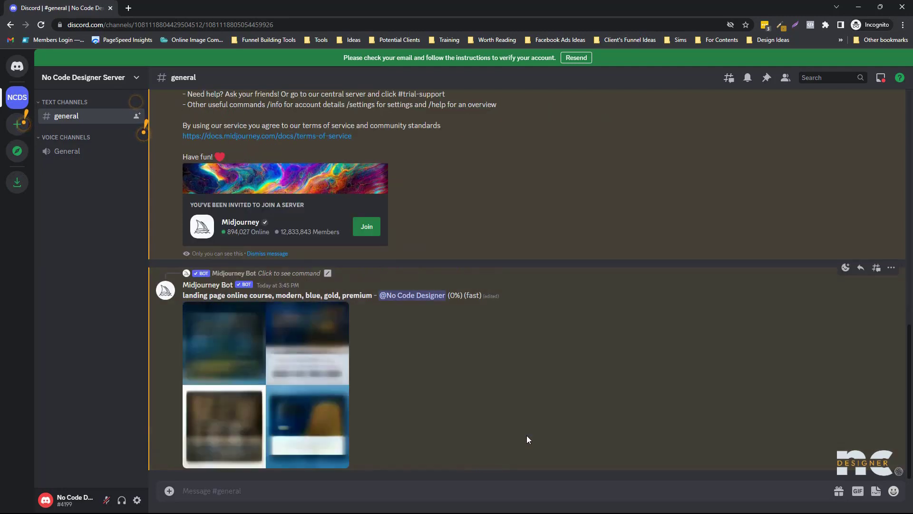
scroll(384, 317, up, 2)
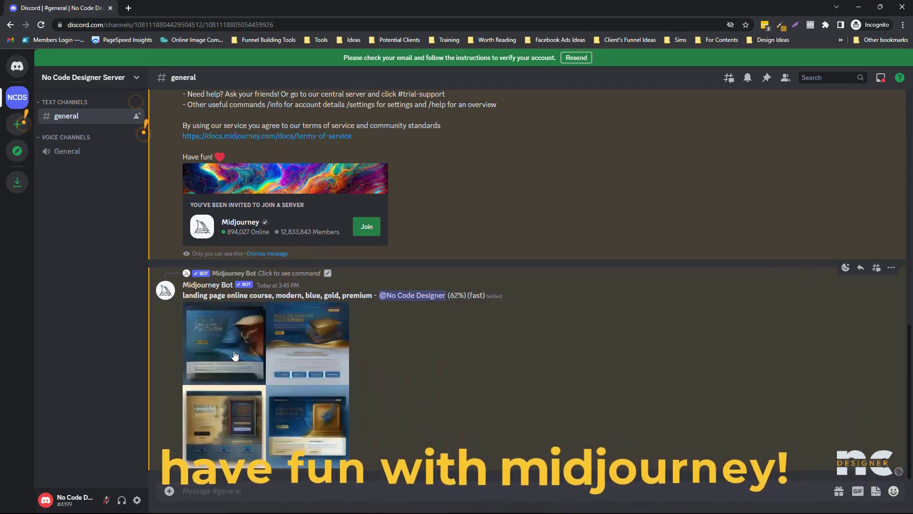
click(342, 317)
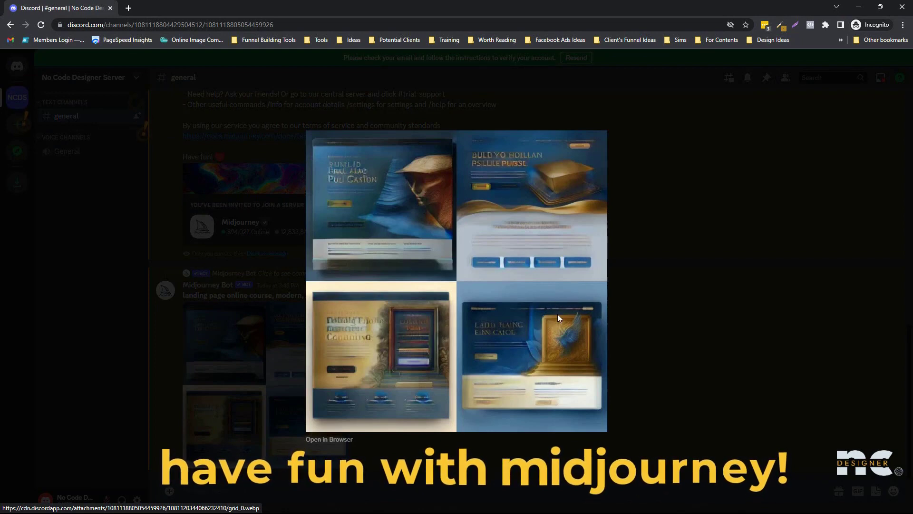
click(653, 336)
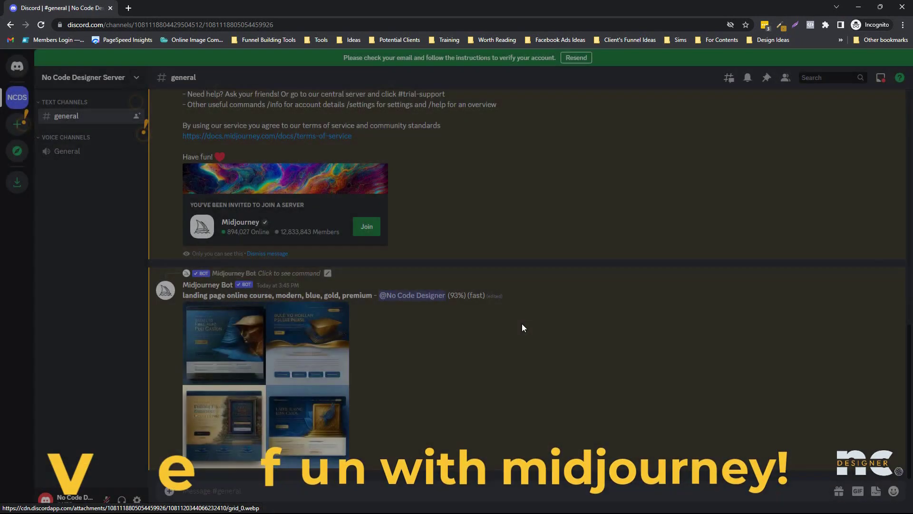